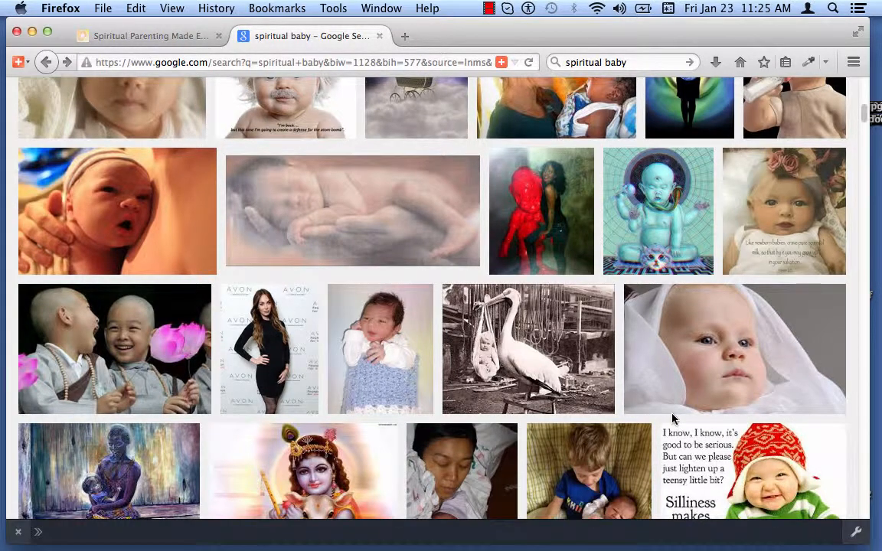
- Find the photo of the laughing Buddhist children with pink lotus flowers in the image results and open it full size
scroll(676, 425, down, 2)
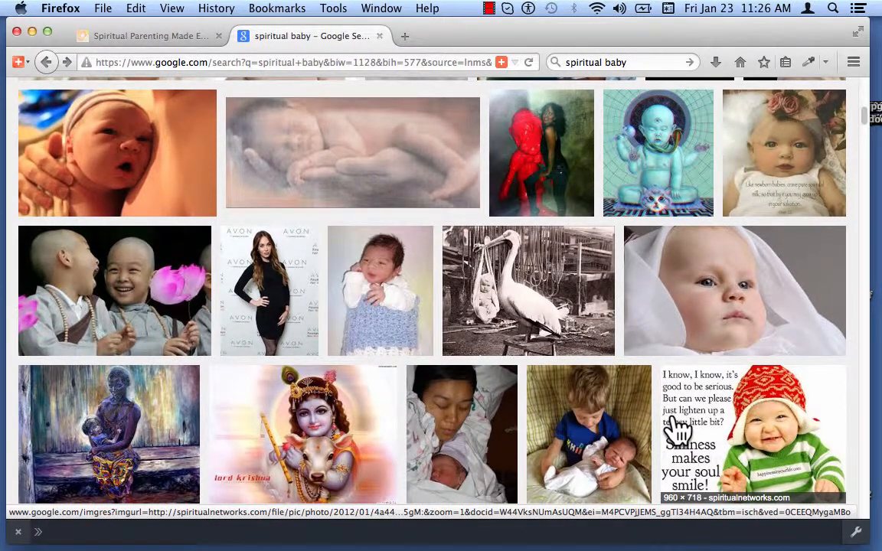
click(122, 302)
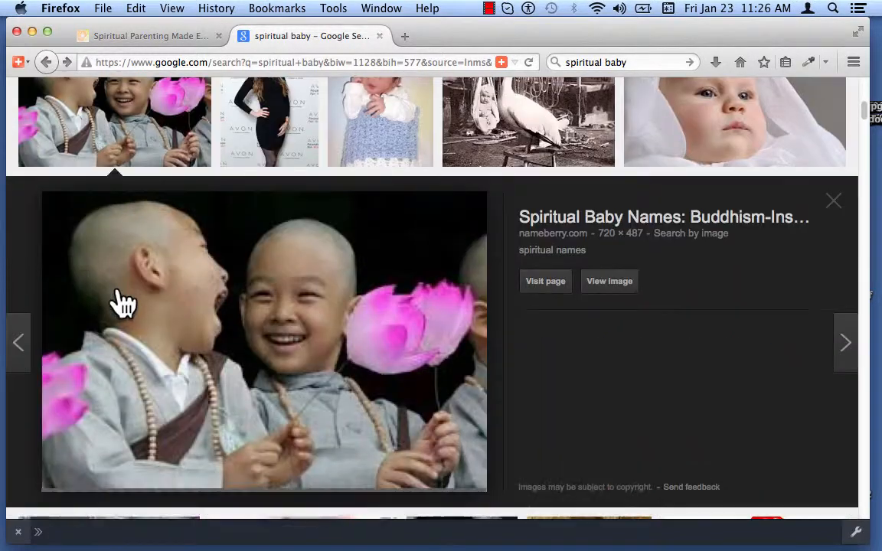
click(609, 289)
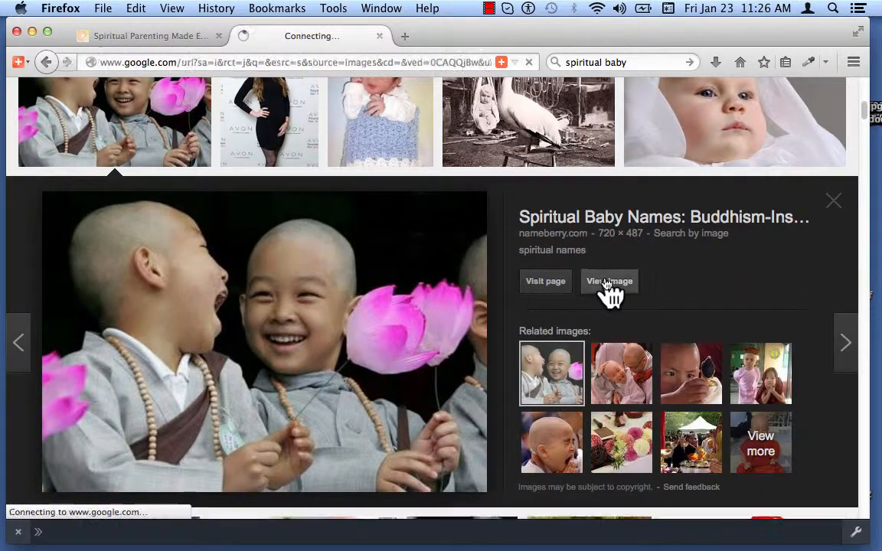
- Save the full-size image to the Desktop as buddhist.jpg and check it in the browser's downloads
right_click(420, 285)
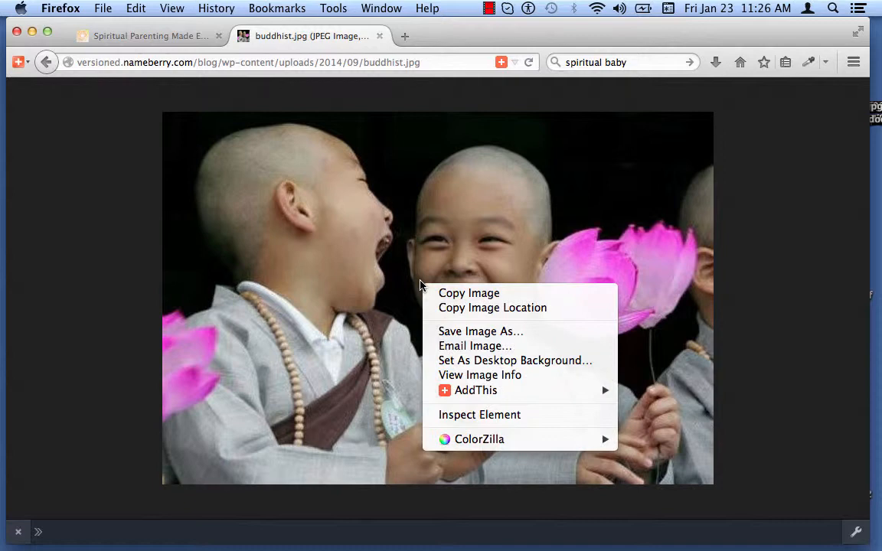
click(481, 331)
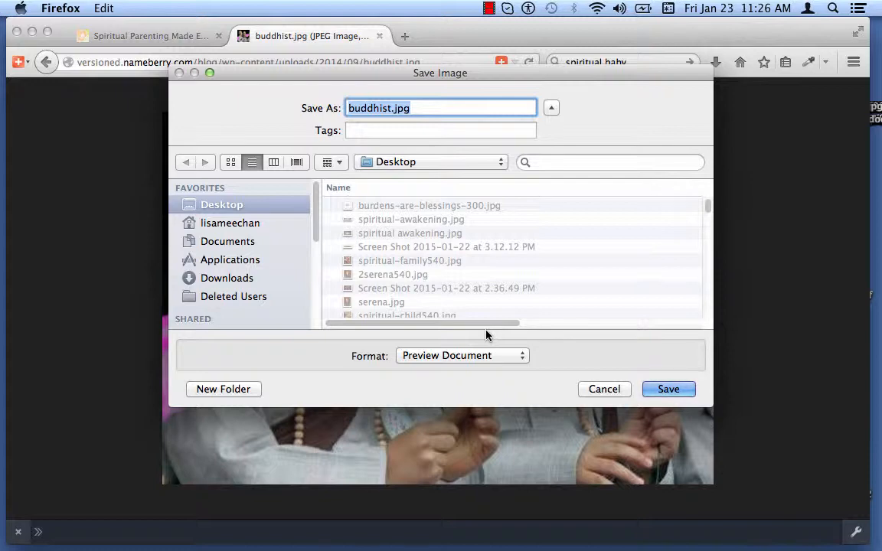
click(660, 390)
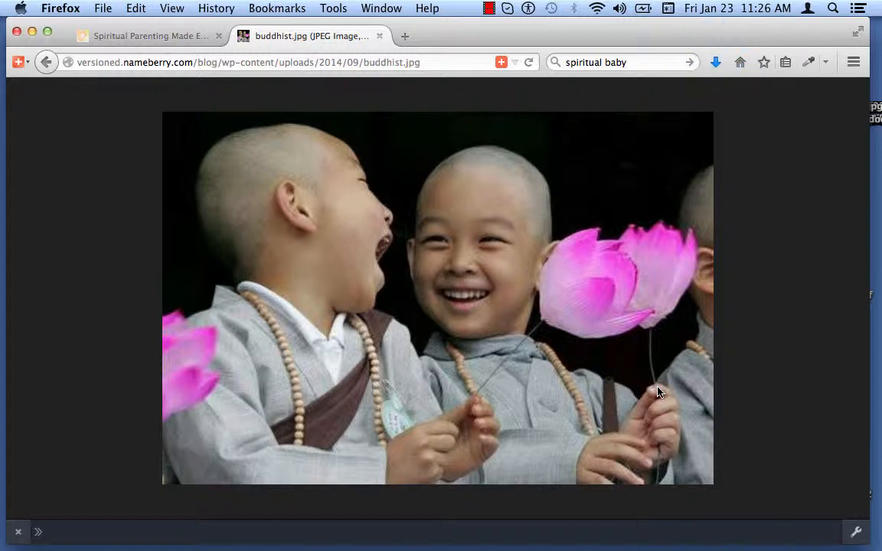
click(716, 64)
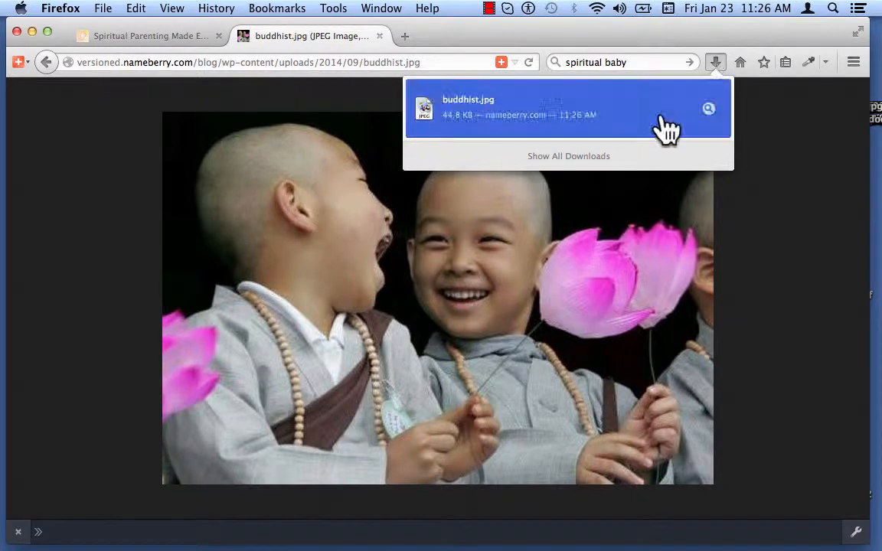
click(818, 313)
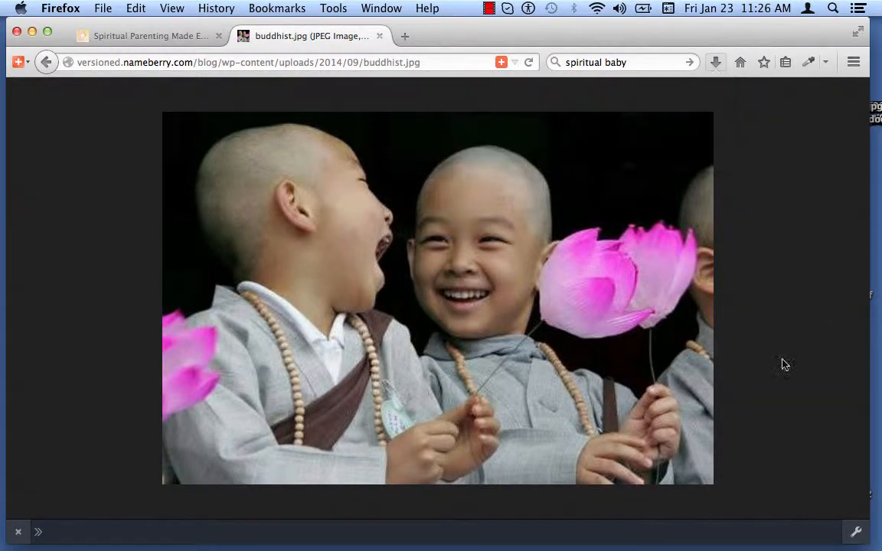
- Switch to Adobe Photoshop CS3 and open buddhist.jpg from the Desktop
mouse_move(556, 545)
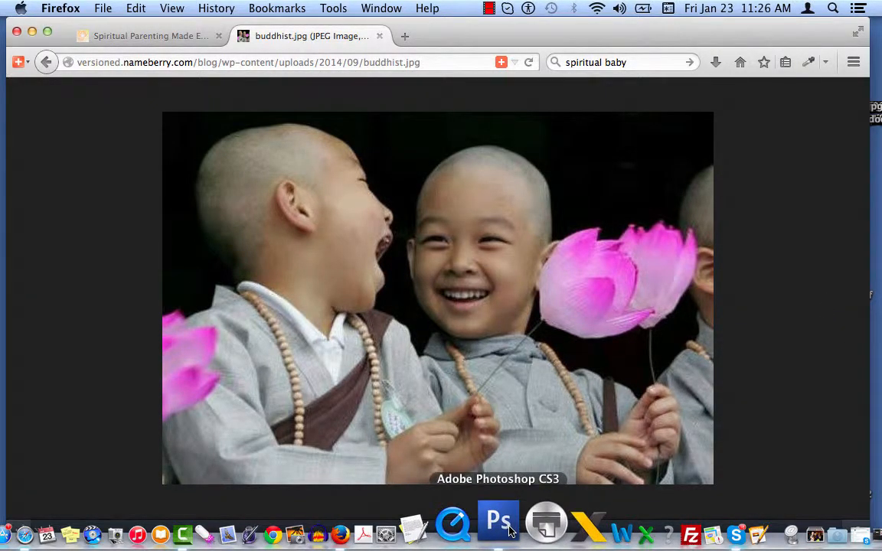
click(509, 530)
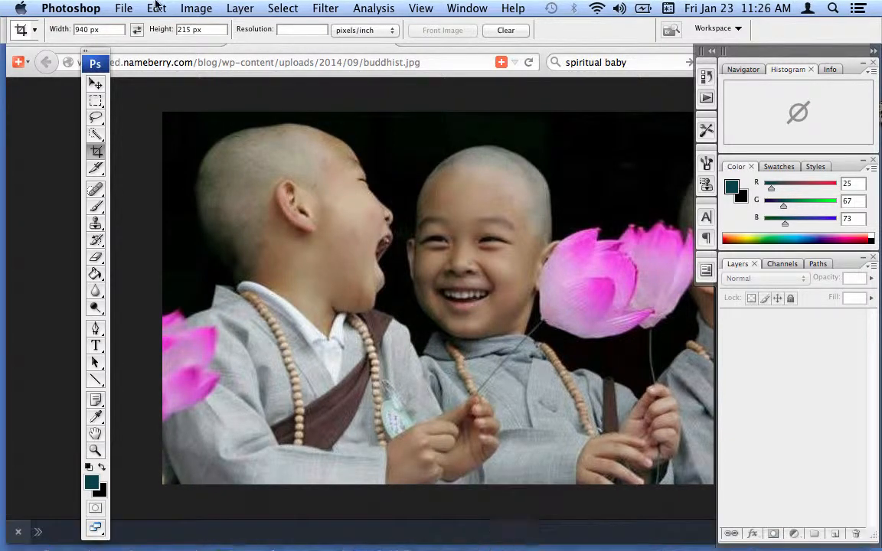
click(124, 9)
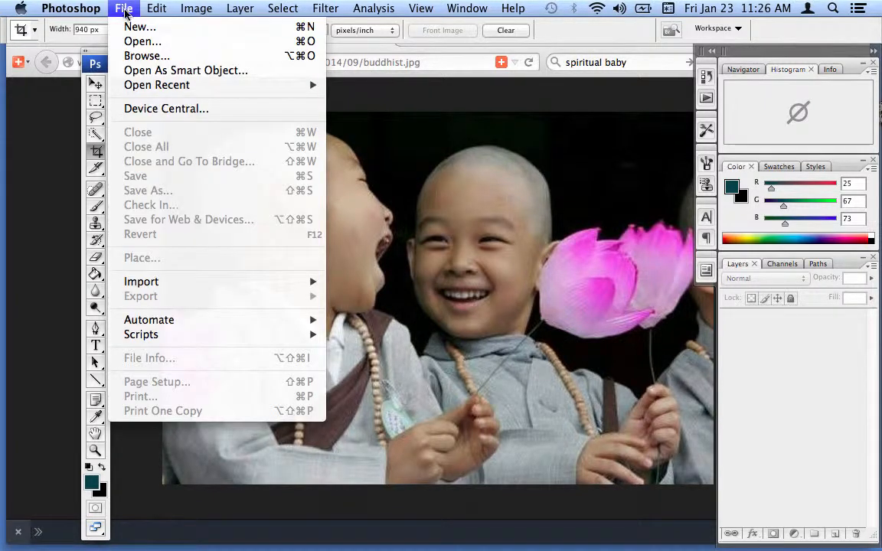
click(140, 41)
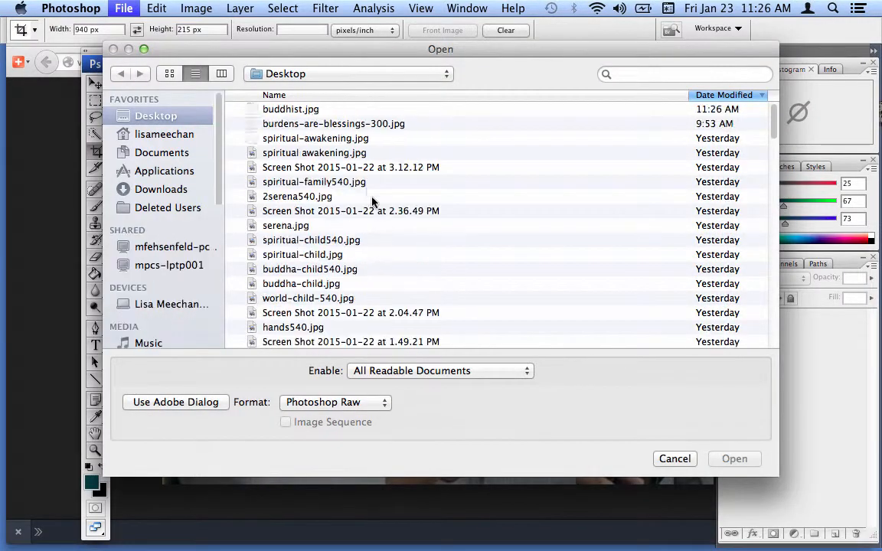
double_click(300, 109)
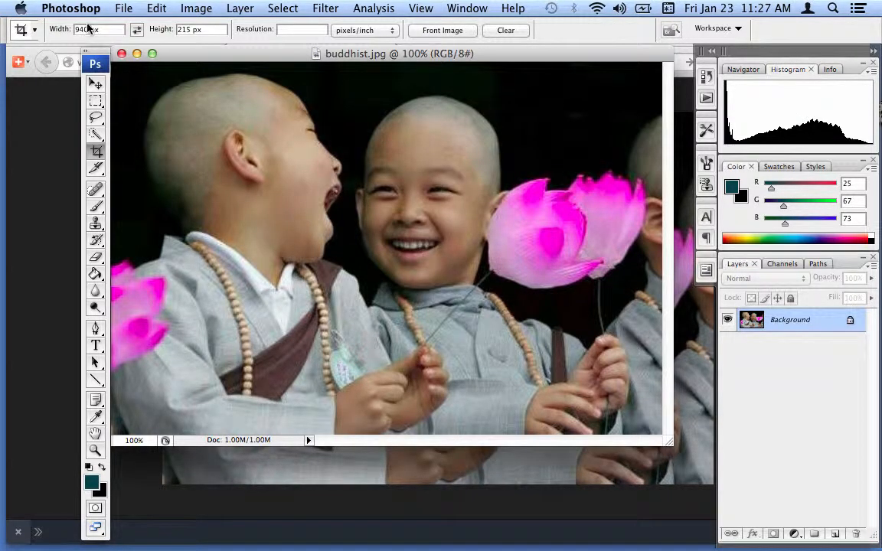
- Set the Crop tool's width to 540 px and its height to 540 px
drag(86, 29, 63, 28)
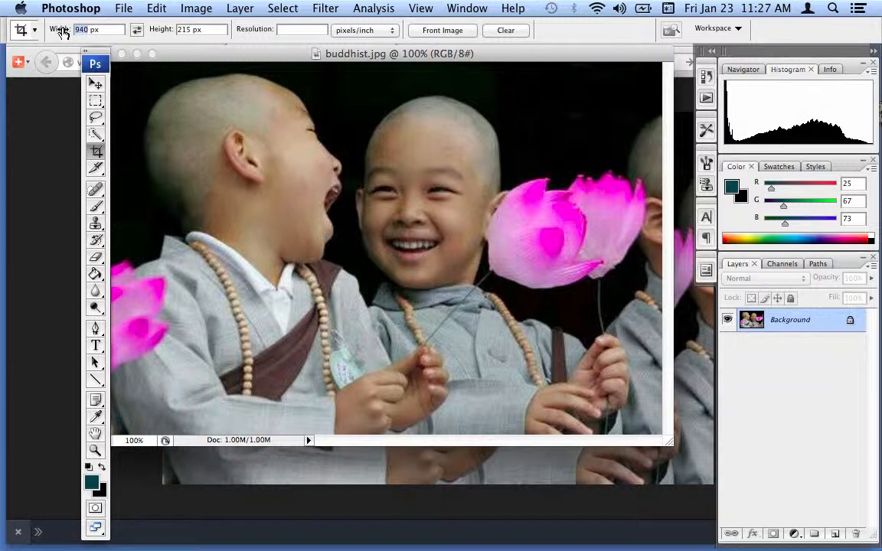
text(540)
double_click(179, 30)
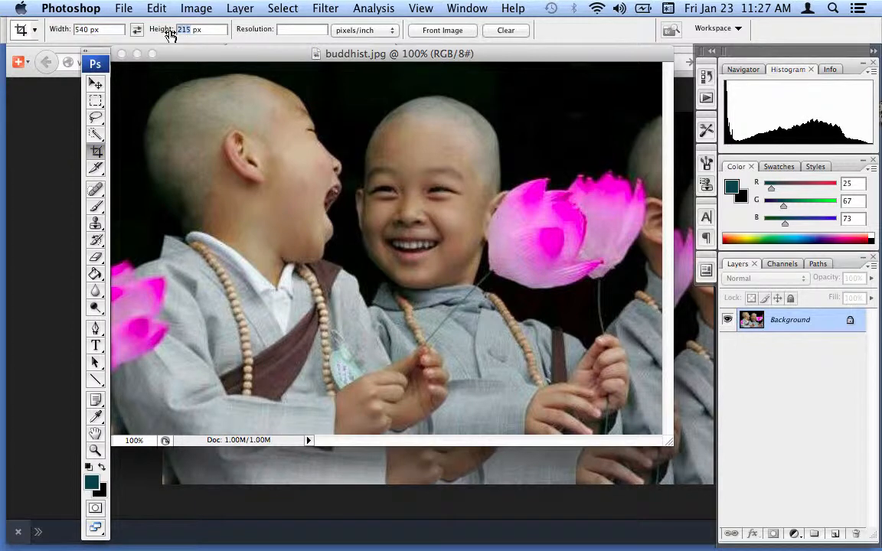
text(540)
- Crop the photo to a full-height square framing the two laughing children
drag(141, 66, 553, 478)
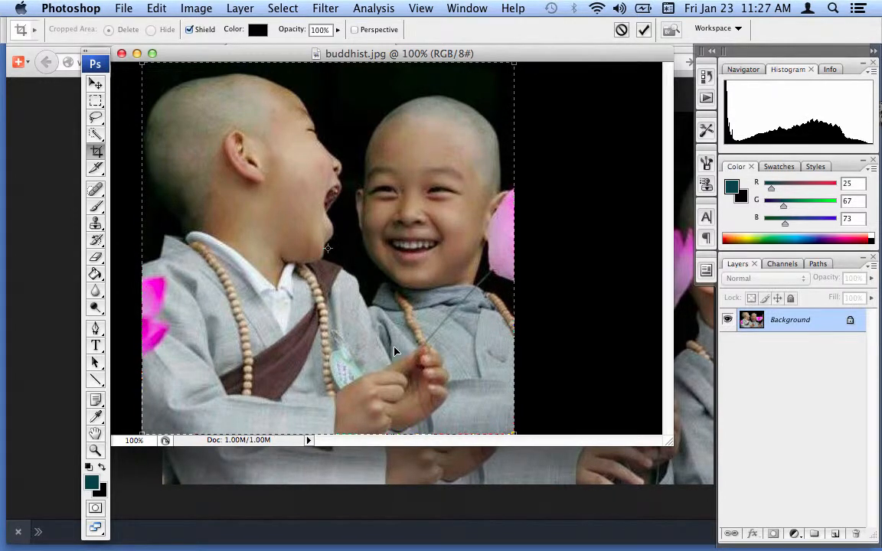
drag(397, 351, 391, 354)
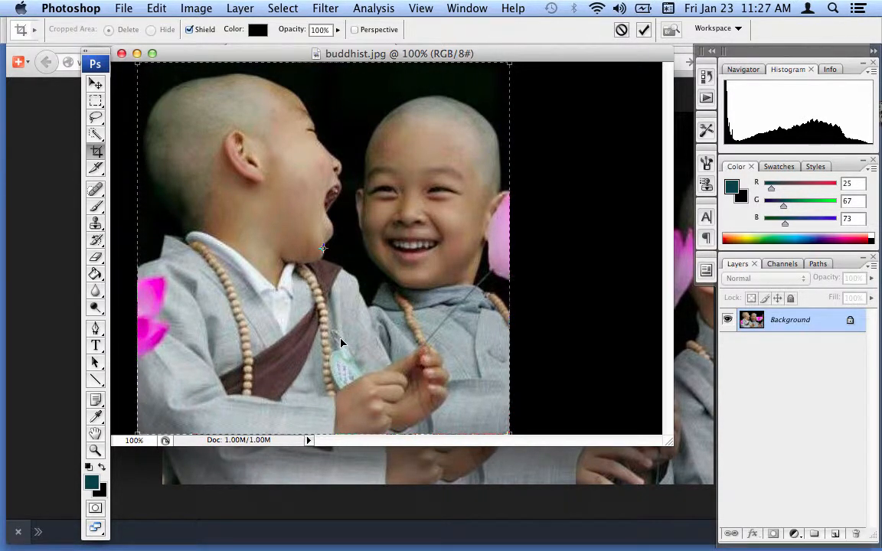
click(644, 30)
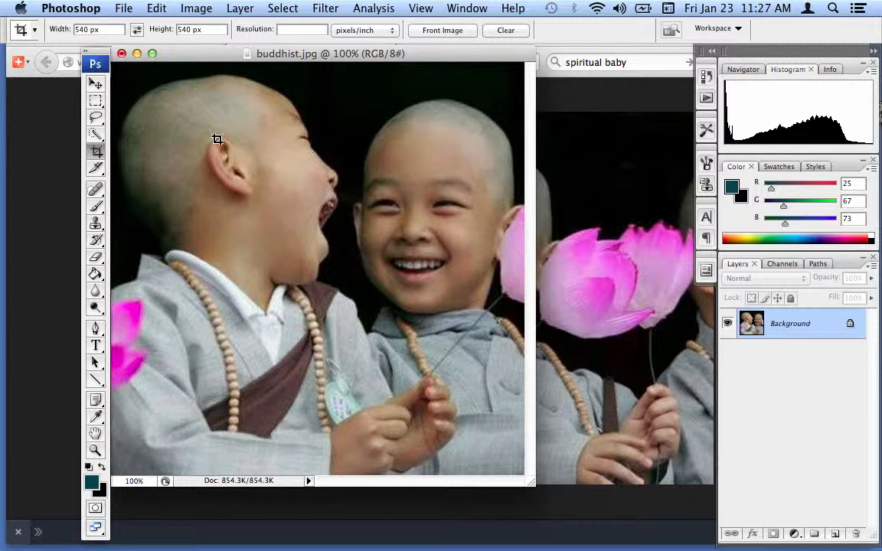
- Open the cropped image in Save For Web & Devices and check its pixel dimensions
click(122, 11)
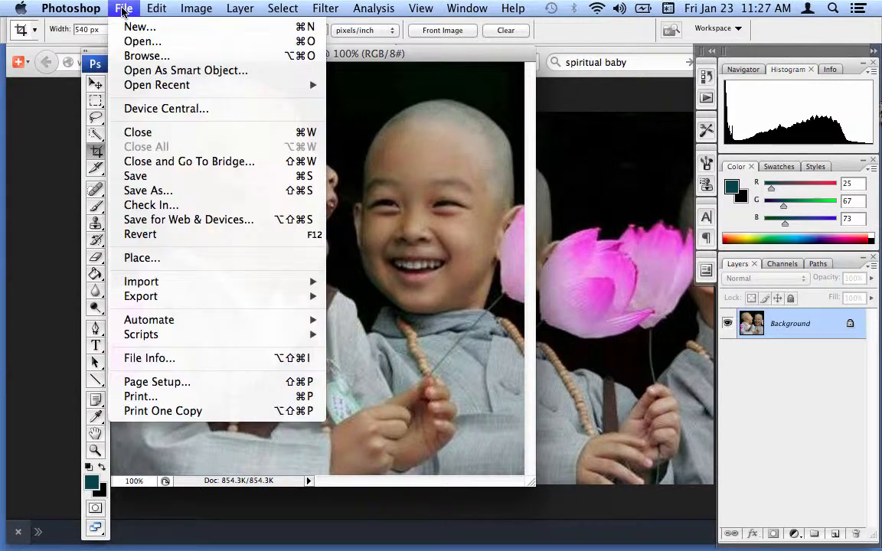
click(201, 220)
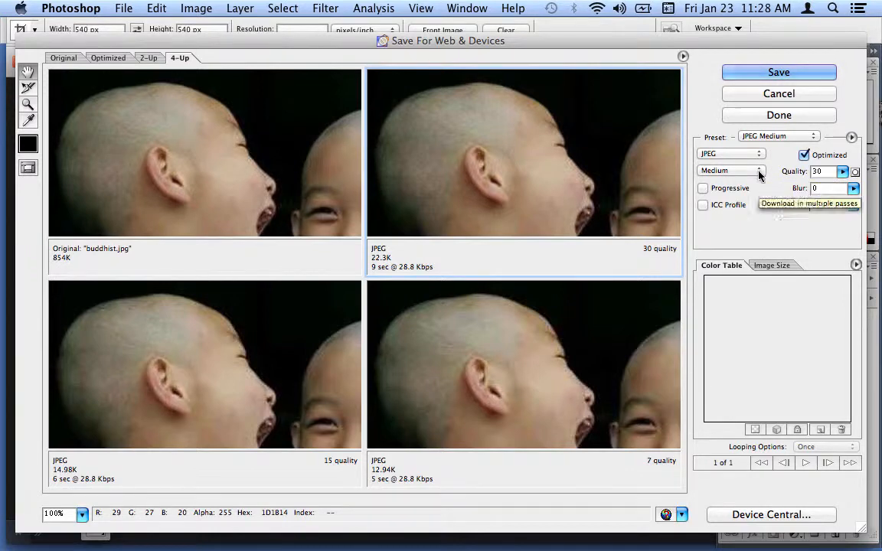
click(787, 266)
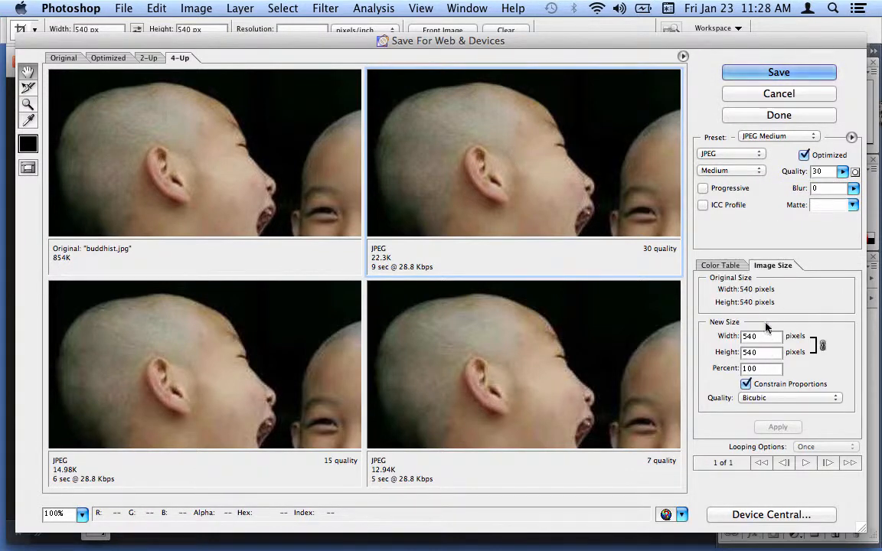
click(713, 264)
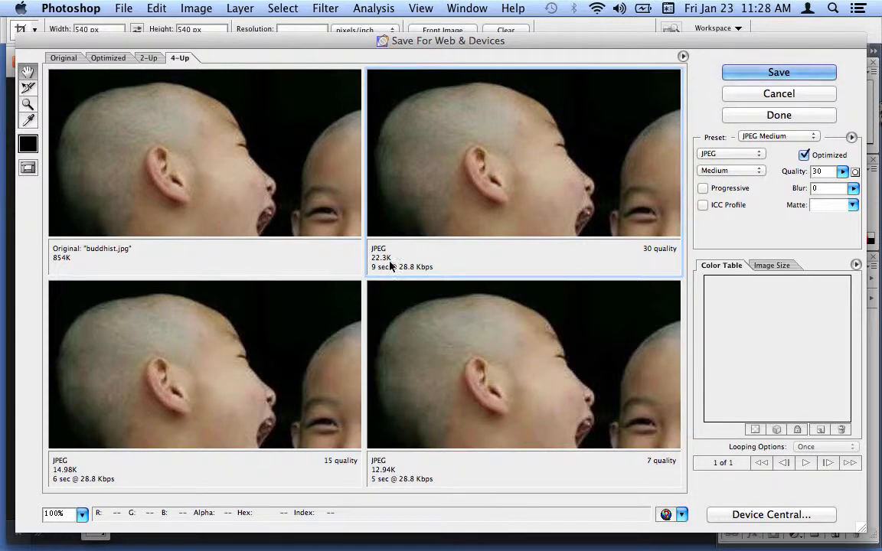
- Save the optimized JPEG to the Desktop as buddhist-children-540px.jpg
click(781, 73)
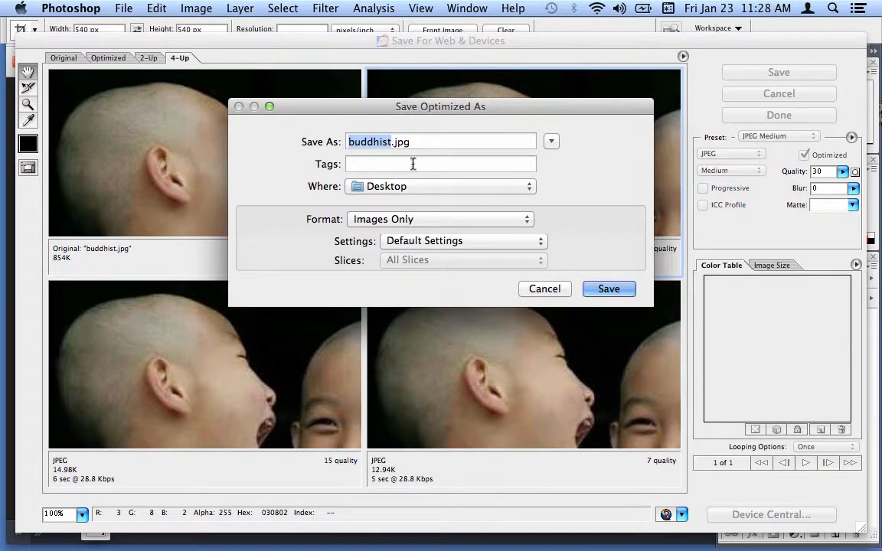
click(393, 145)
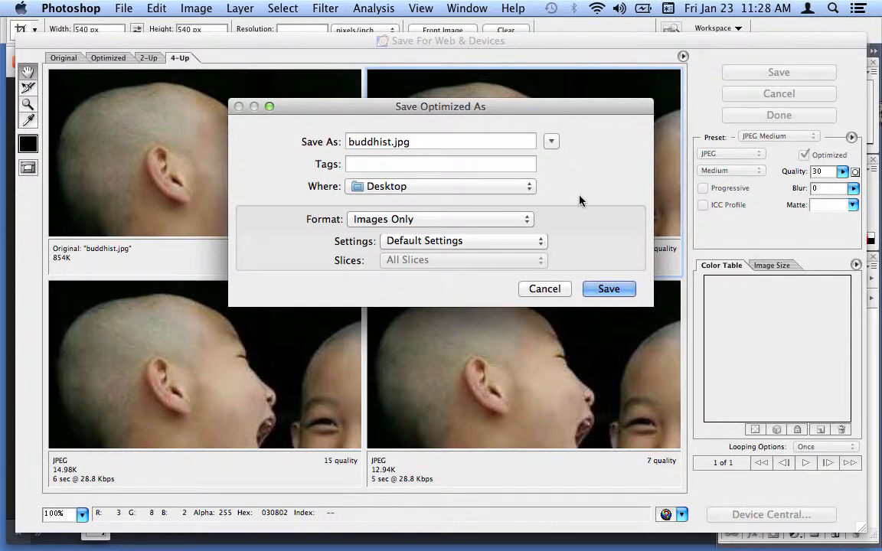
text(-child)
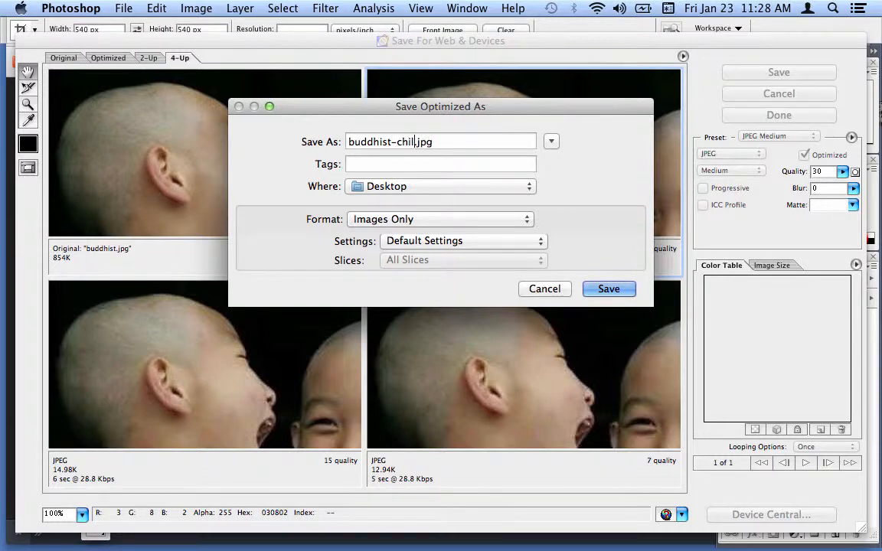
text(ren-540x)
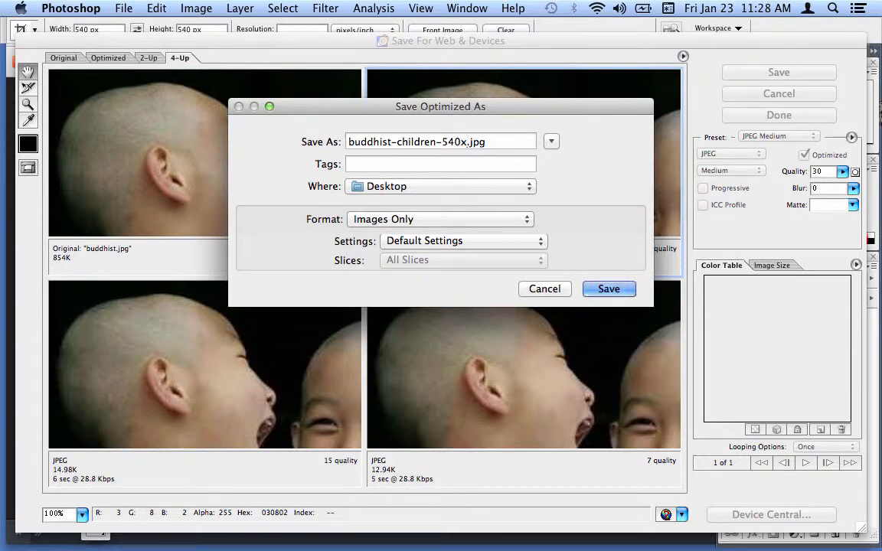
key(BackSpace)
text(px)
click(608, 289)
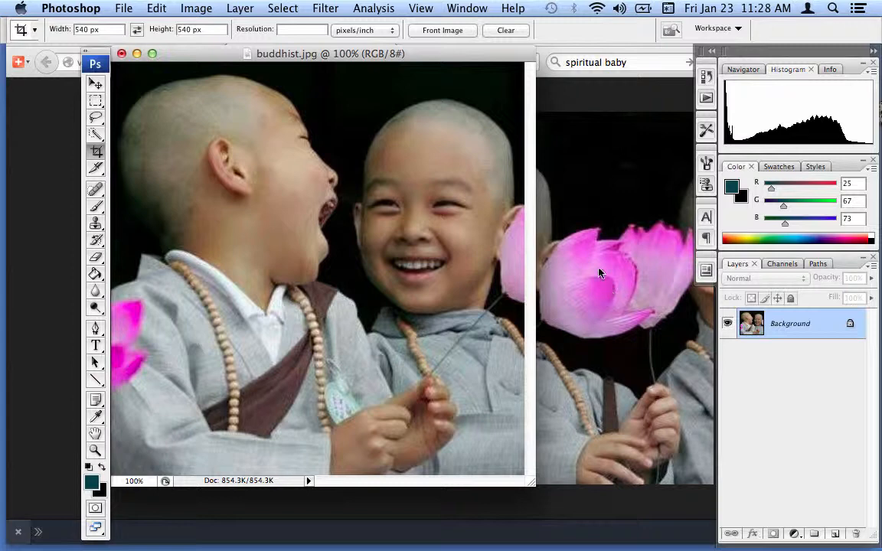
- Switch to Firefox and bring up the Spiritual Parenting Made Easy blog page
click(604, 214)
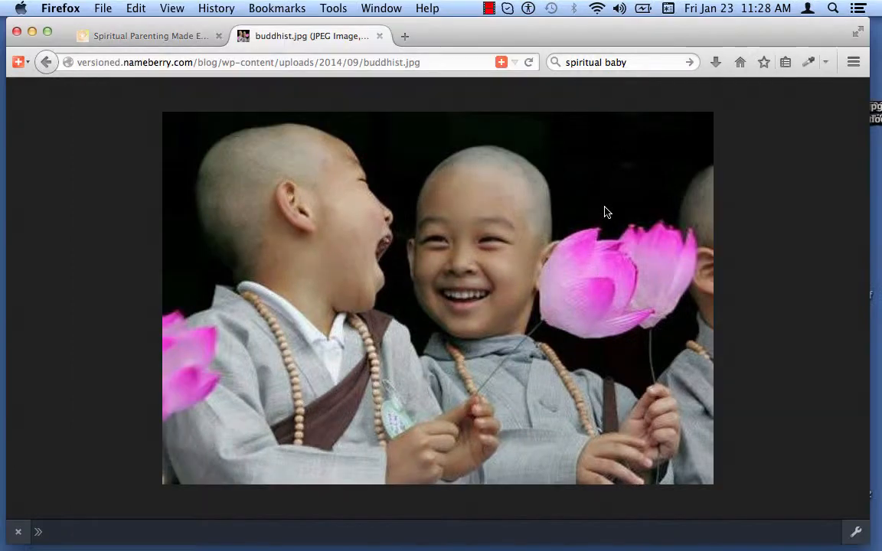
click(170, 38)
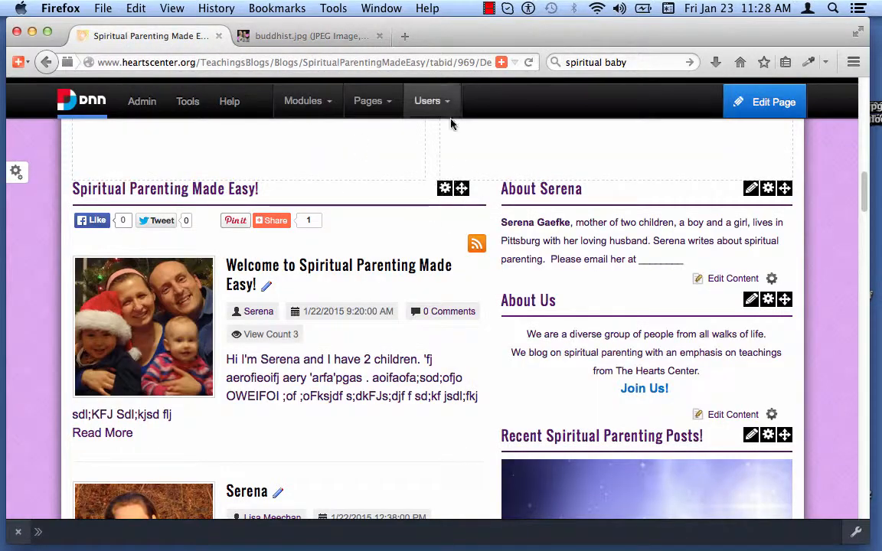
click(488, 8)
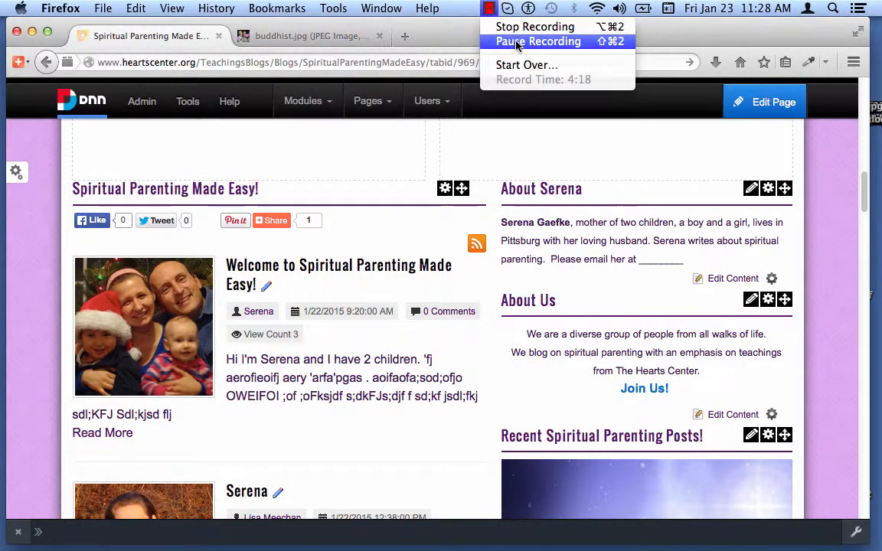
click(508, 39)
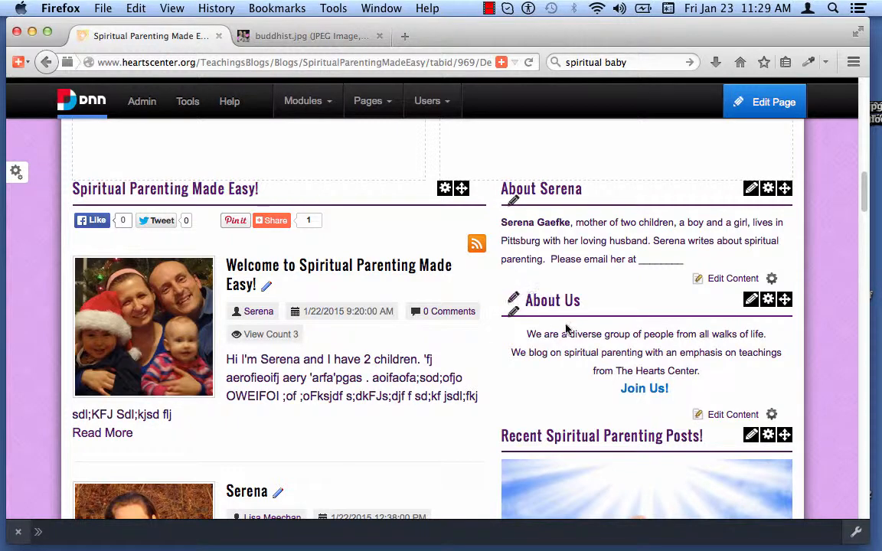
- Close edit mode on the Spiritual Parenting Made Easy page
scroll(417, 306, up, 10)
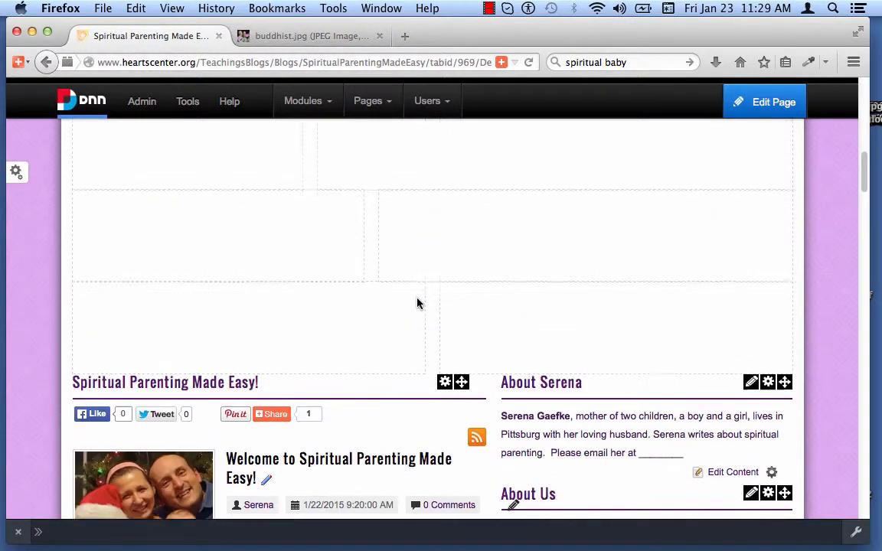
scroll(416, 306, up, 4)
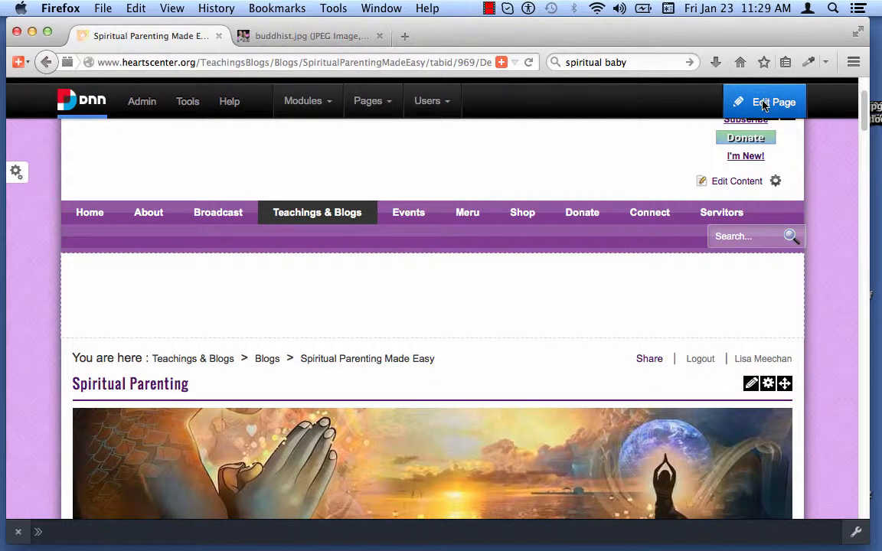
mouse_move(763, 105)
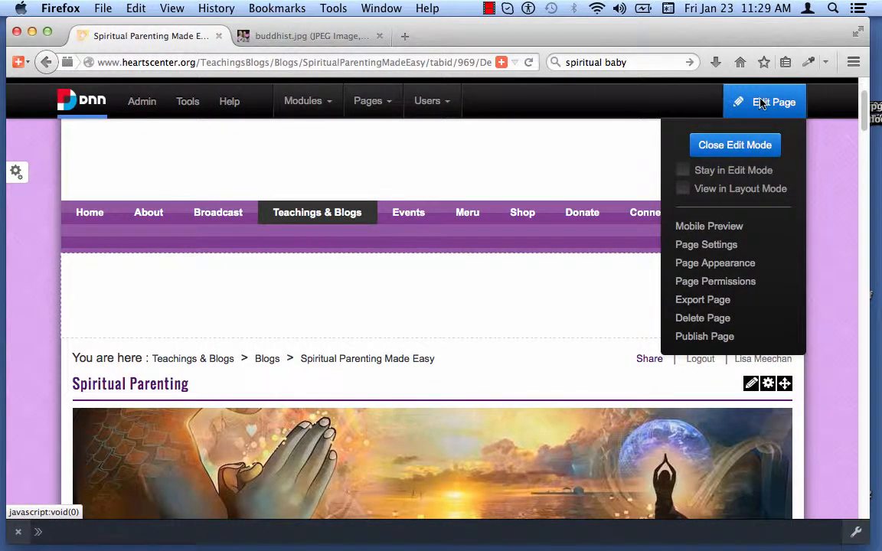
click(731, 149)
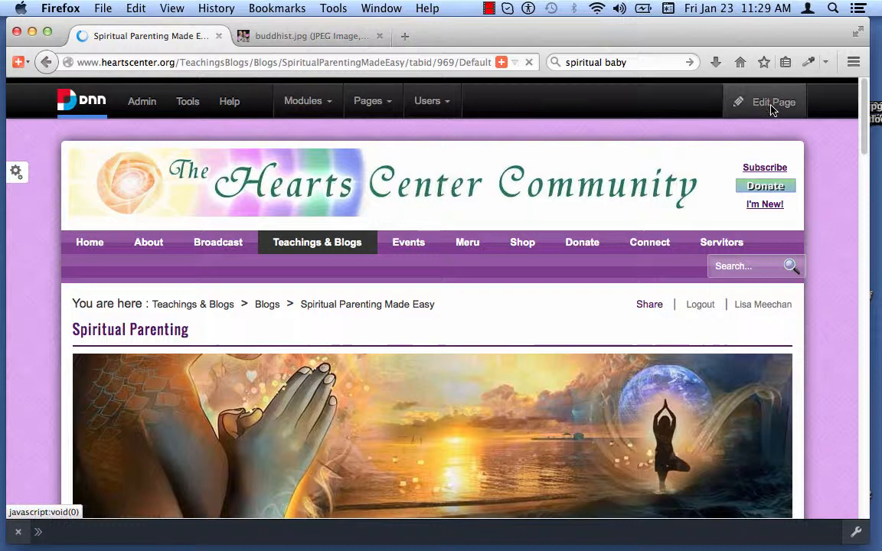
- Put the Spiritual Parenting Made Easy blog page into edit mode
mouse_move(771, 109)
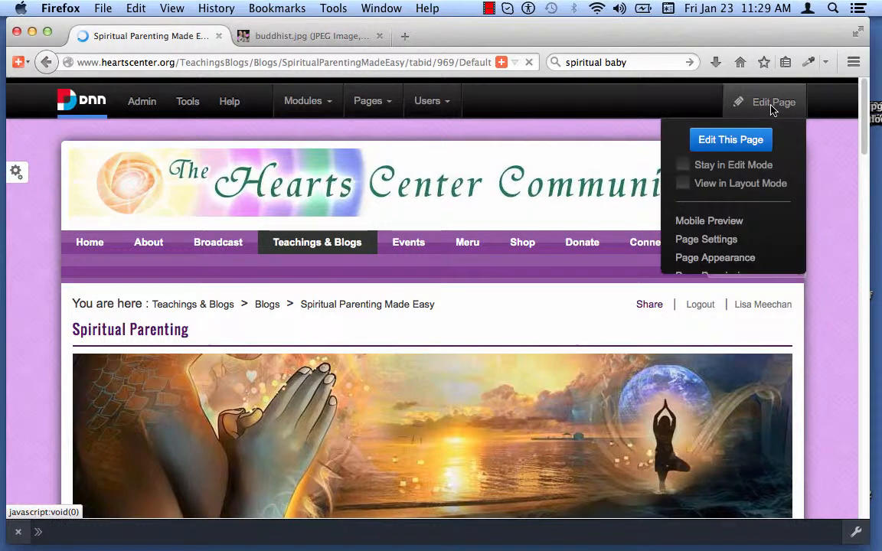
click(731, 158)
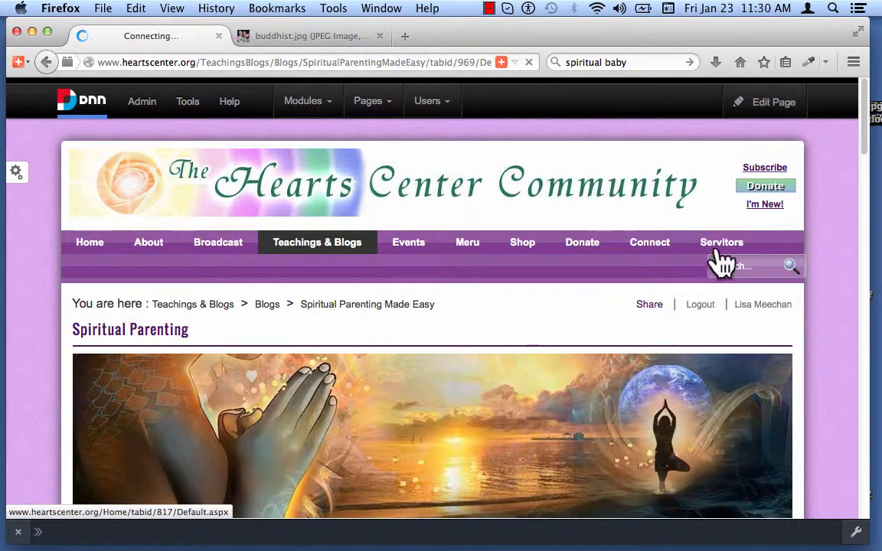
mouse_move(718, 256)
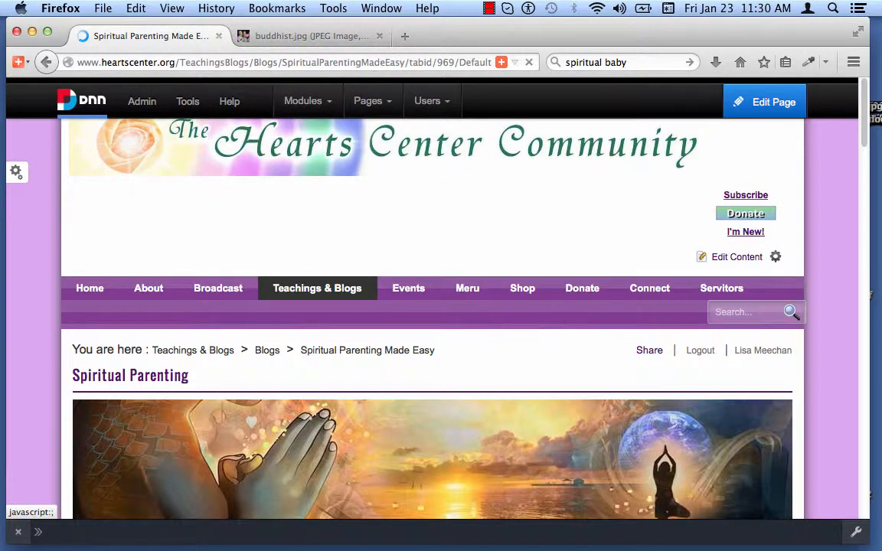
scroll(543, 269, down, 5)
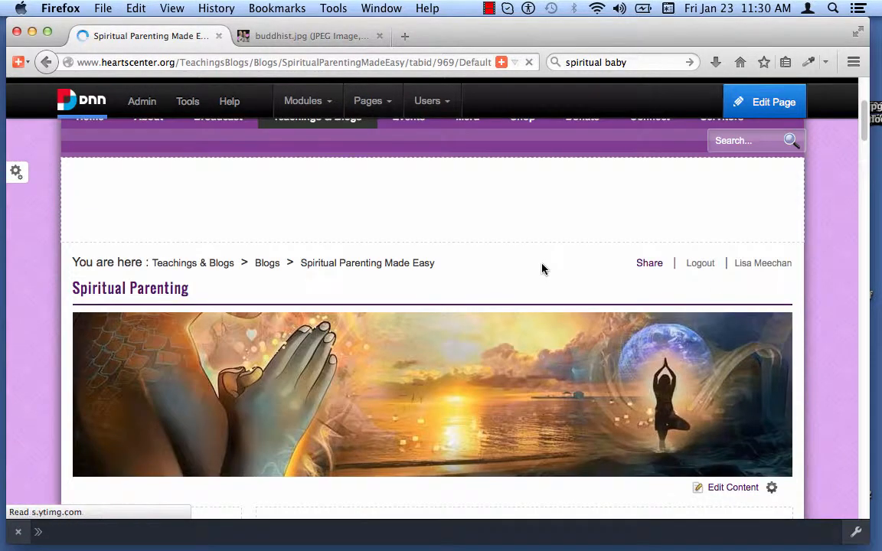
scroll(542, 268, down, 3)
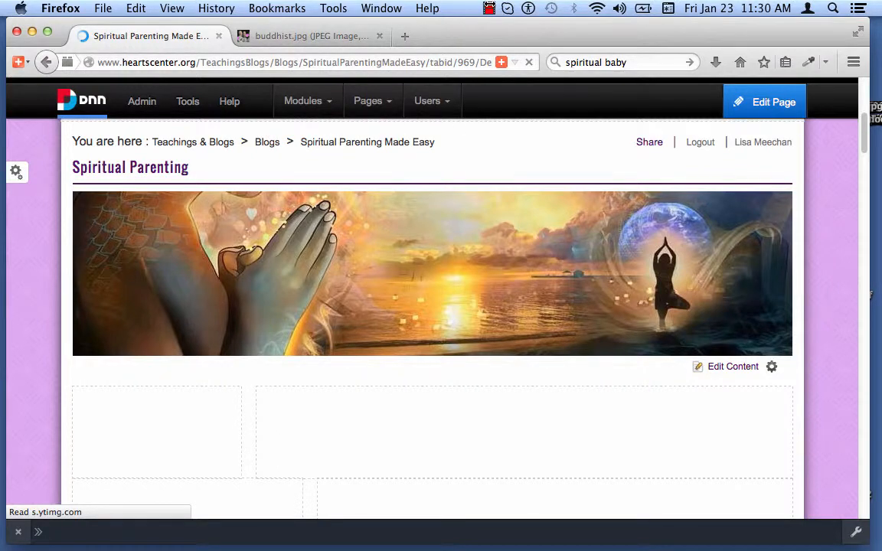
click(488, 9)
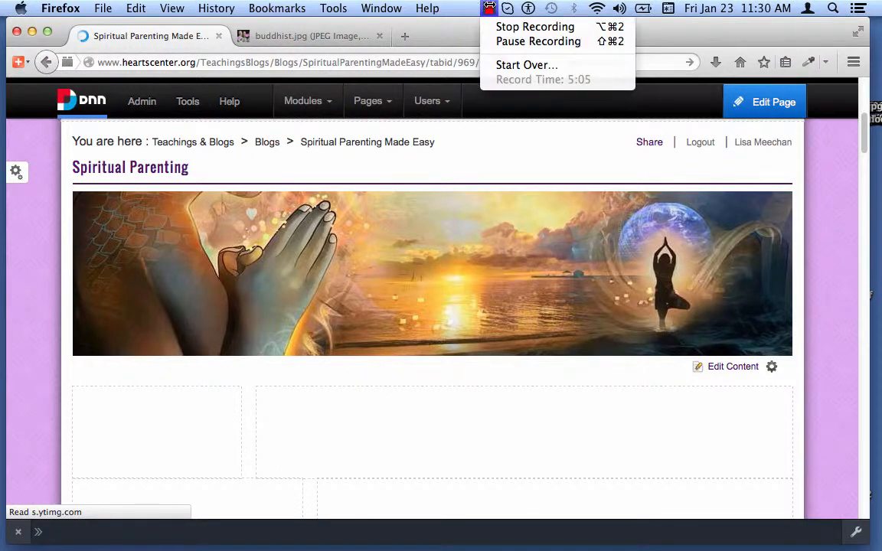
click(528, 42)
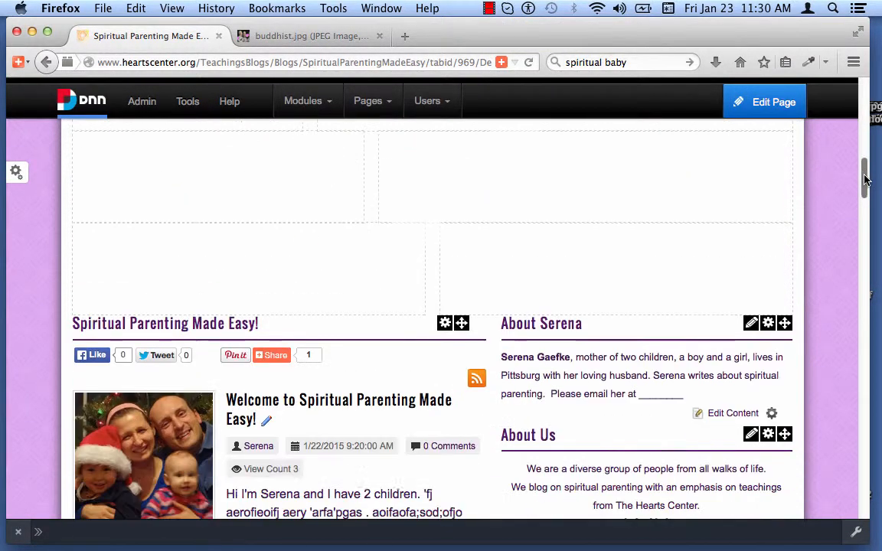
- Start a new article from the links below the blog's post list
scroll(865, 178, down, 3)
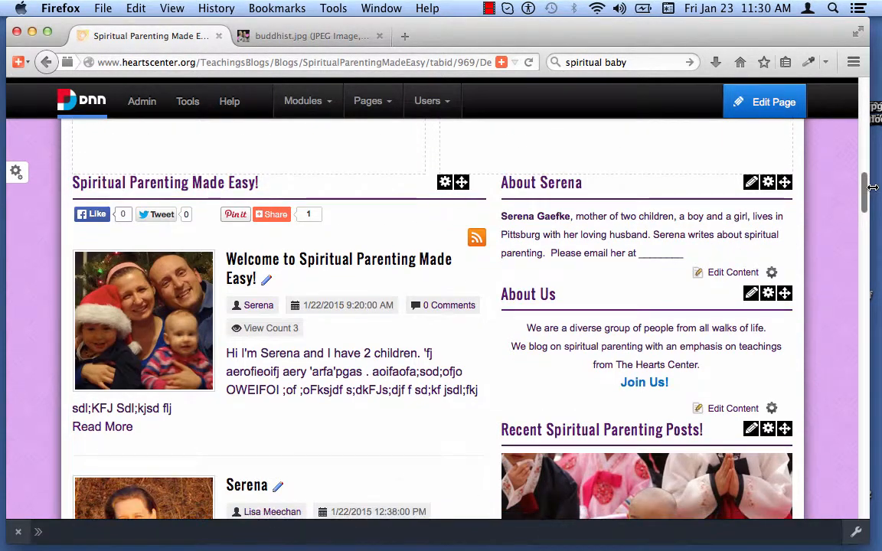
scroll(872, 199, down, 5)
scroll(872, 211, down, 10)
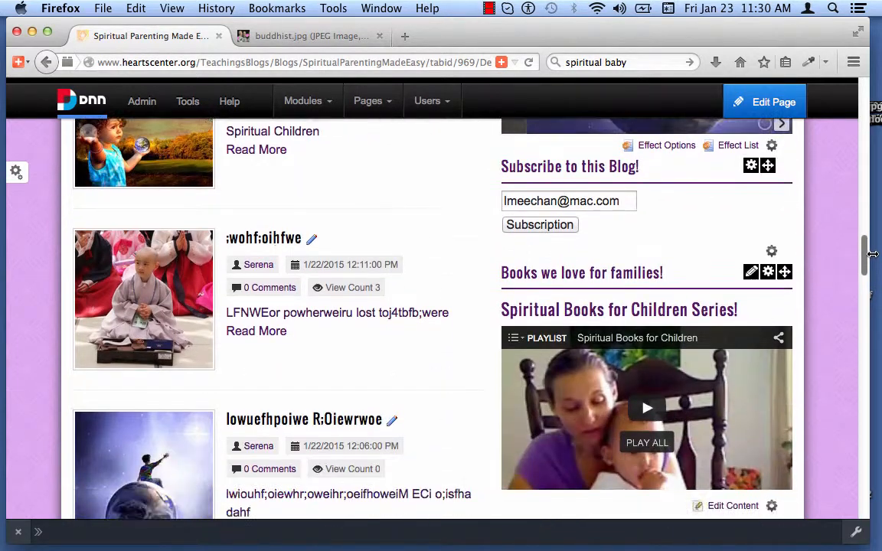
drag(872, 253, 875, 295)
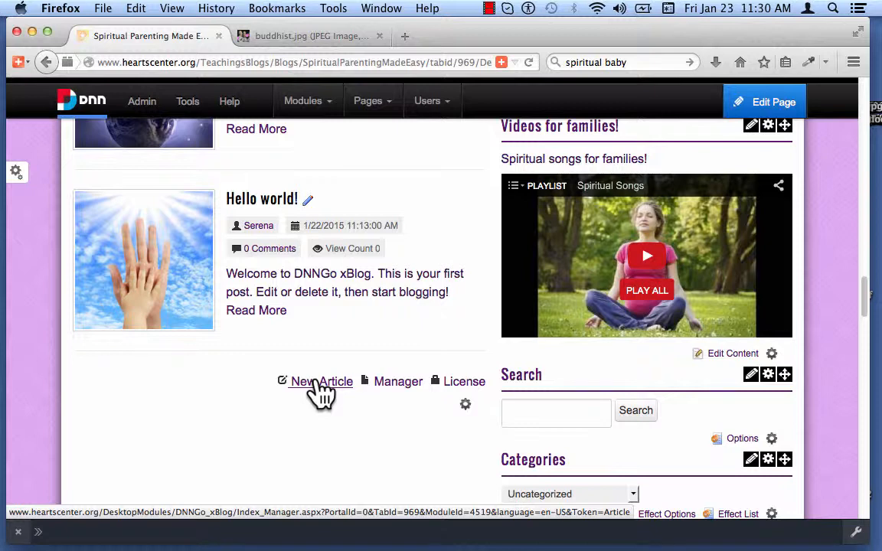
click(320, 383)
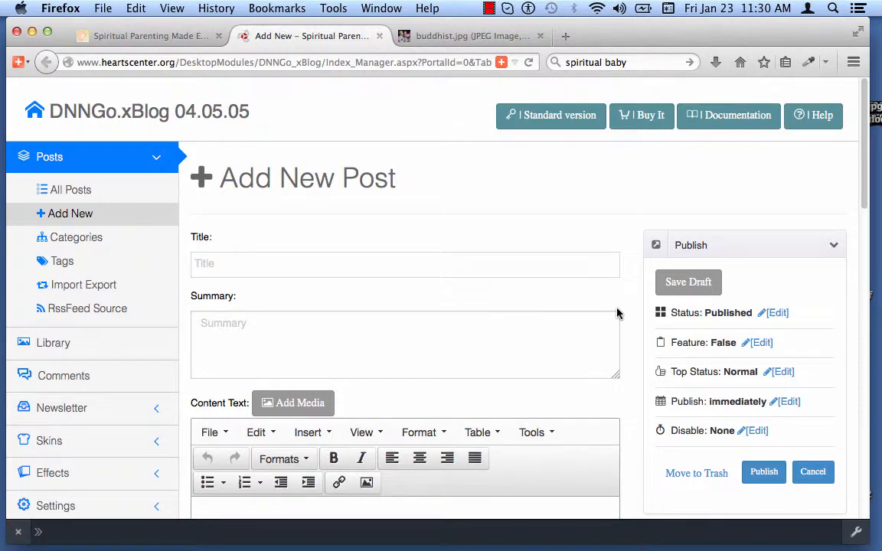
- Examine the Add New Post form, from the title and publish options down to the SEO, tags, image and display settings
scroll(631, 311, down, 2)
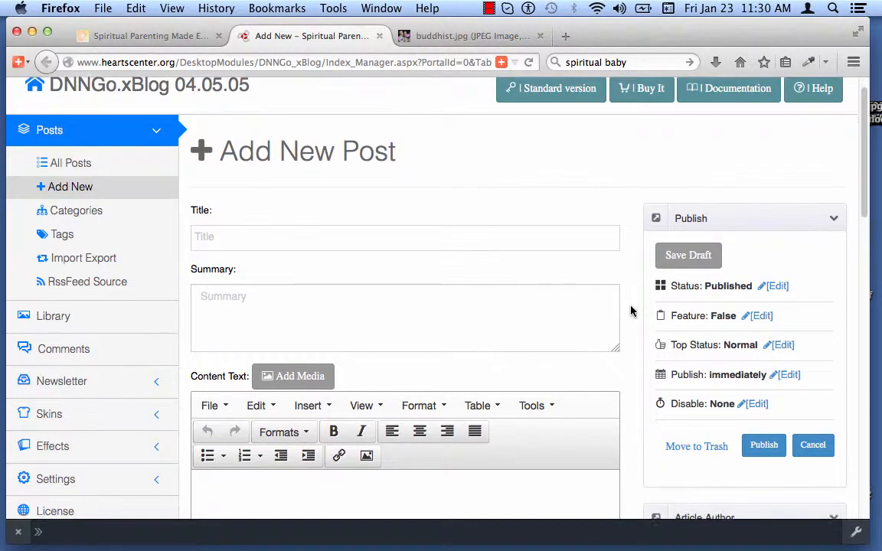
scroll(631, 311, down, 1)
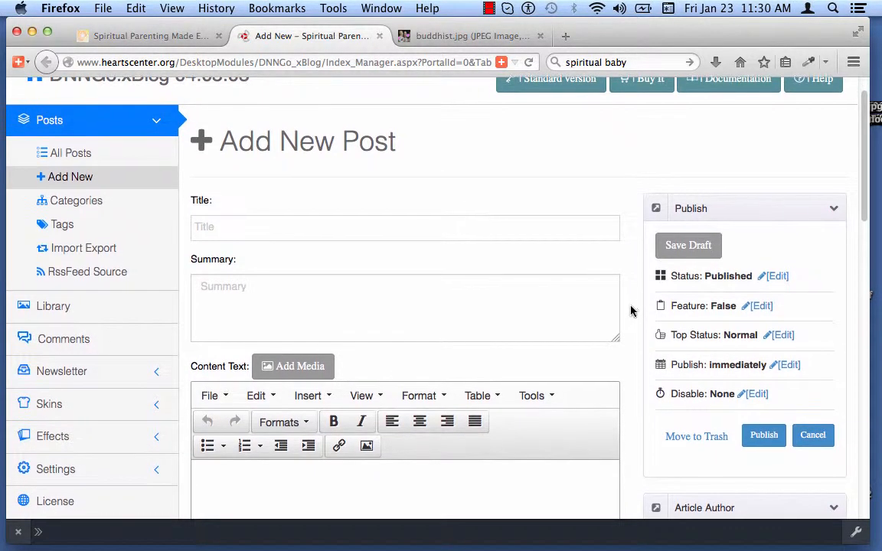
scroll(631, 311, down, 2)
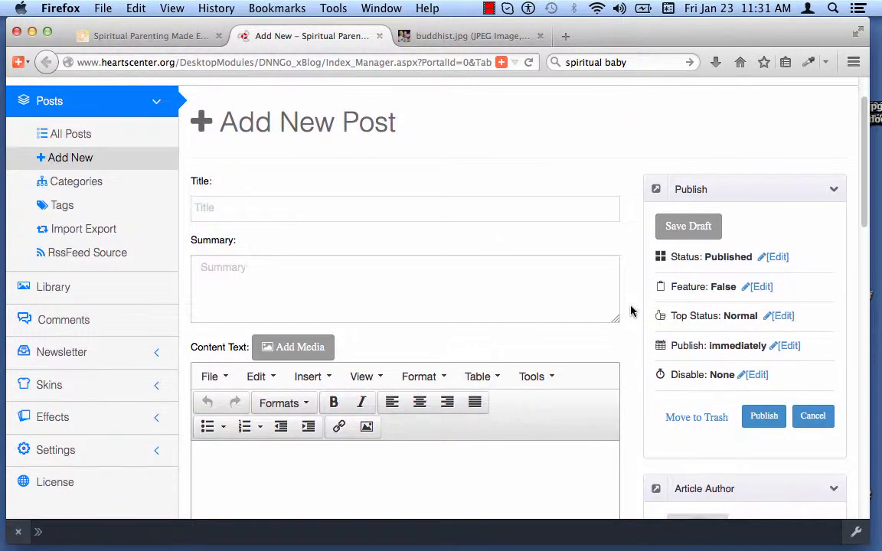
scroll(631, 311, up, 3)
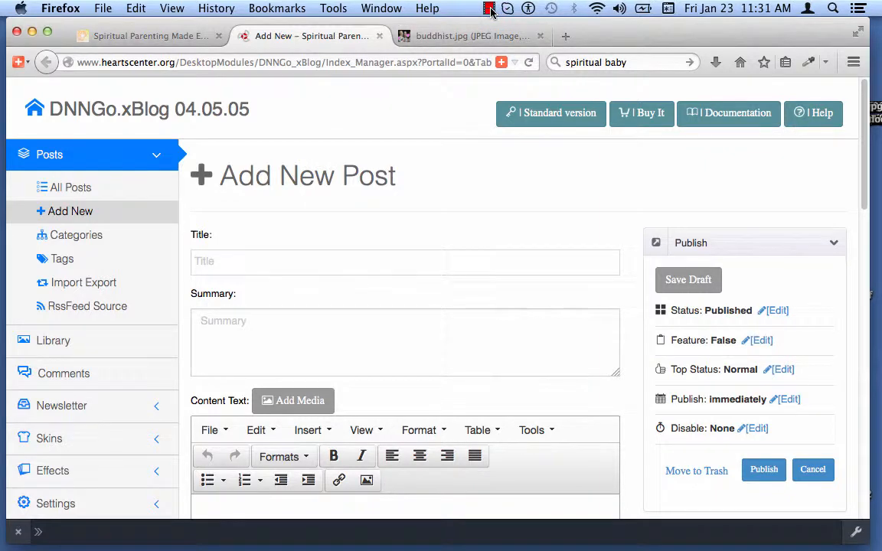
scroll(527, 299, down, 10)
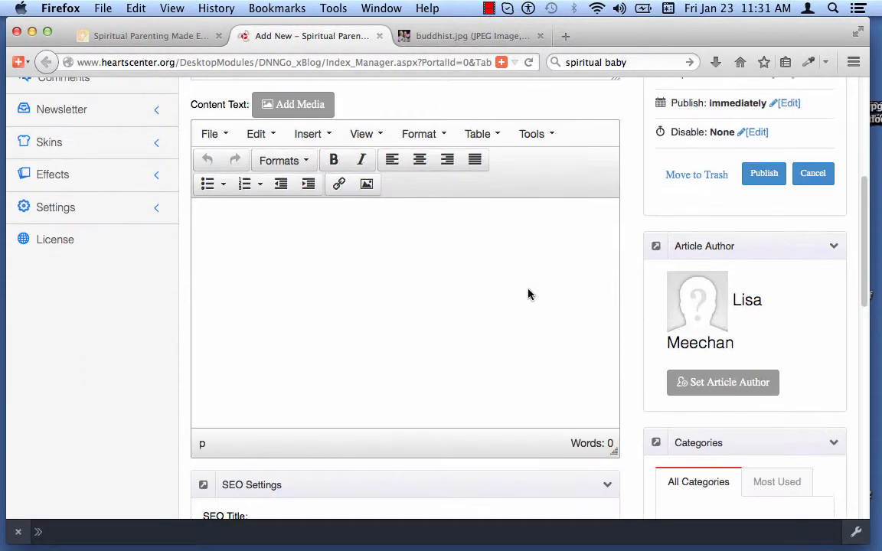
scroll(528, 294, down, 6)
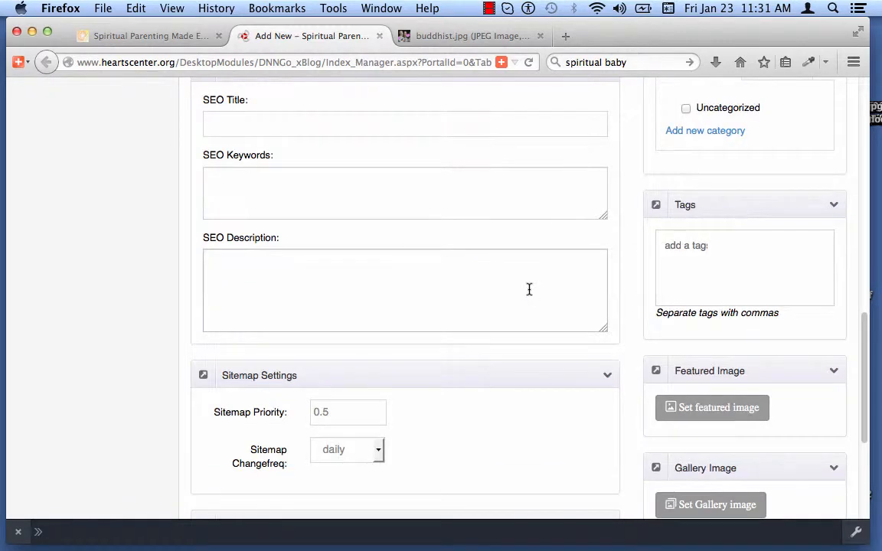
scroll(529, 290, up, 1)
scroll(529, 289, down, 7)
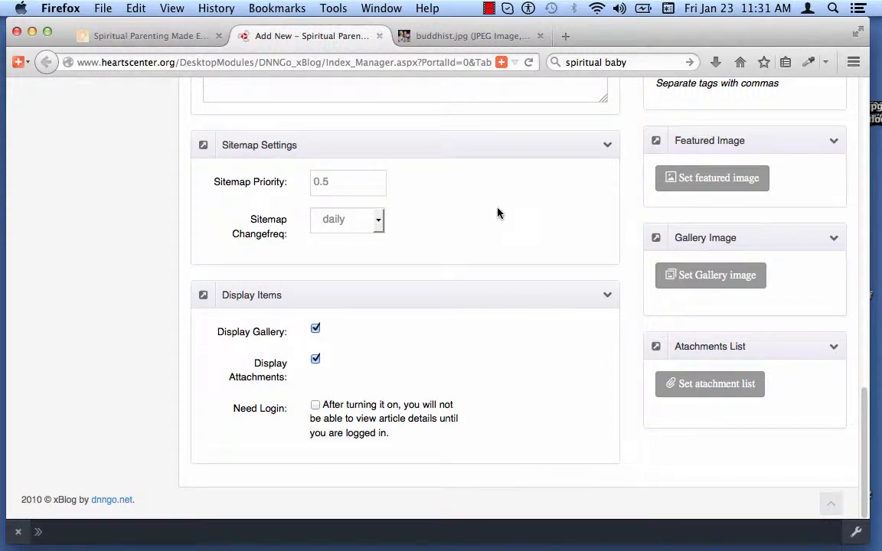
- Upload buddhist-children-540px.jpg from the Desktop as a new picture for the post's featured image
click(720, 181)
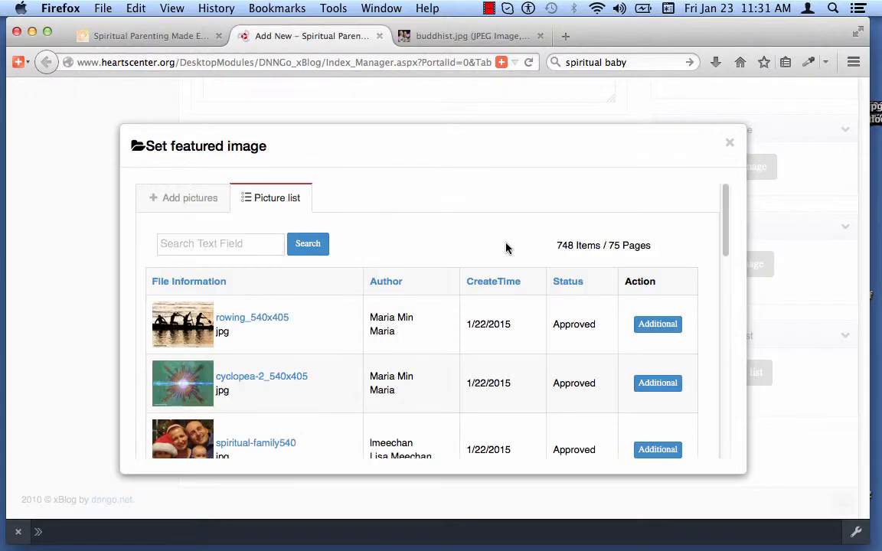
click(178, 199)
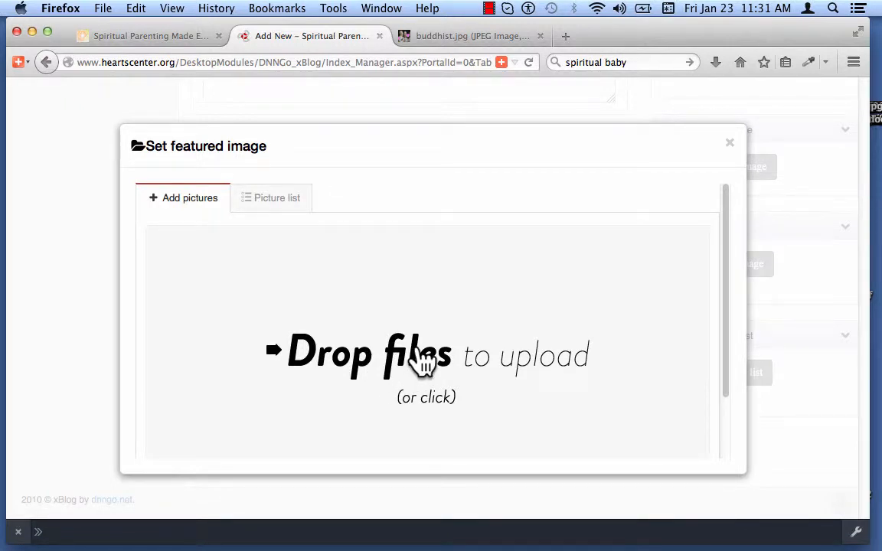
click(423, 363)
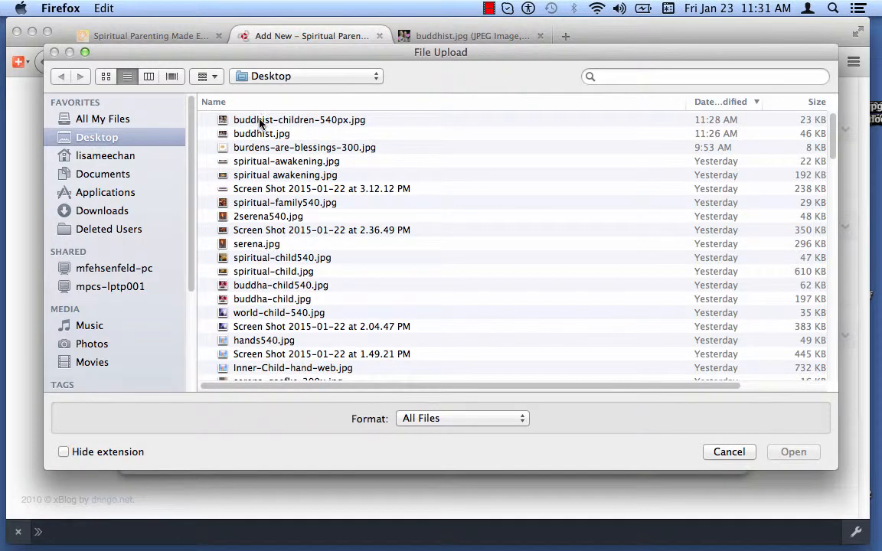
click(330, 123)
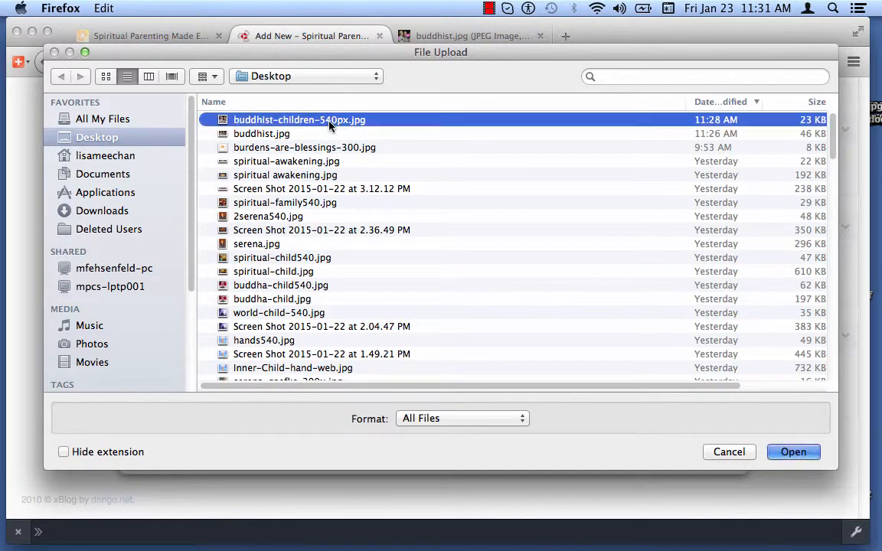
click(782, 458)
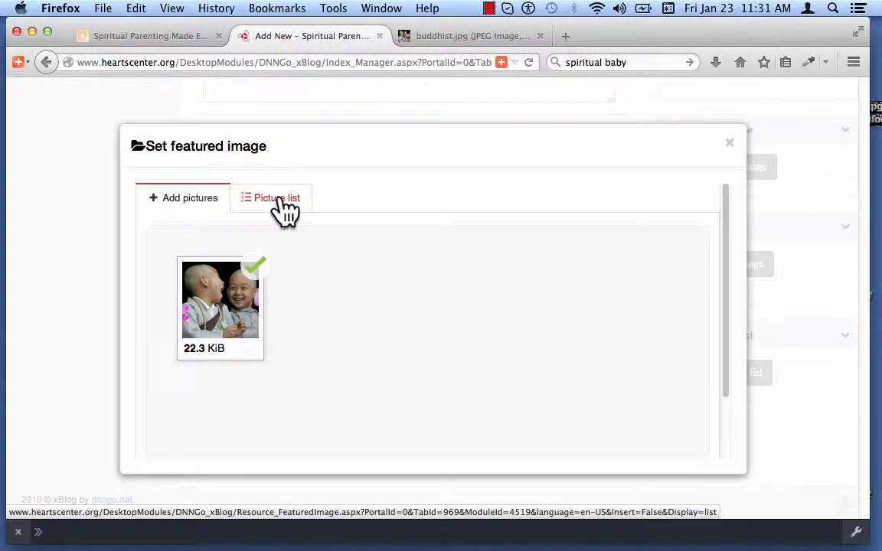
- Assign the uploaded buddhist-children-540px picture from the picture list as the post's featured image
click(282, 198)
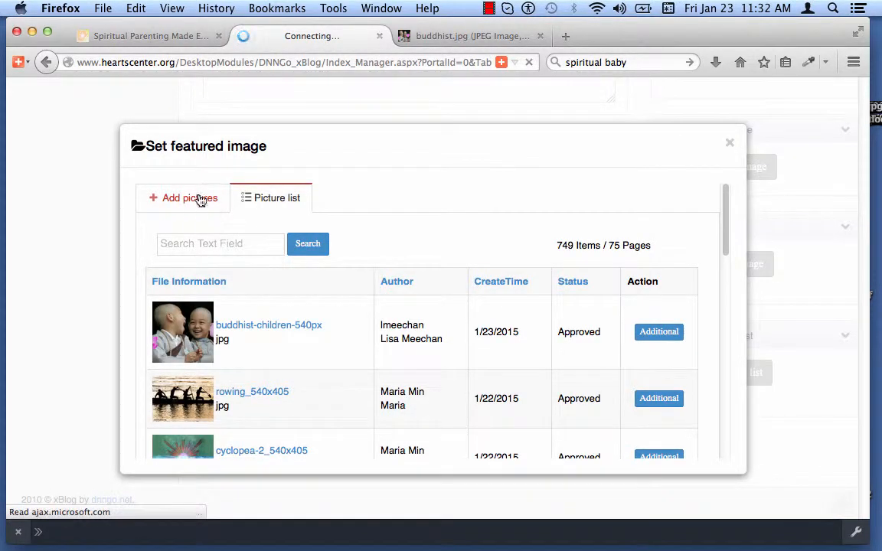
click(196, 199)
click(282, 208)
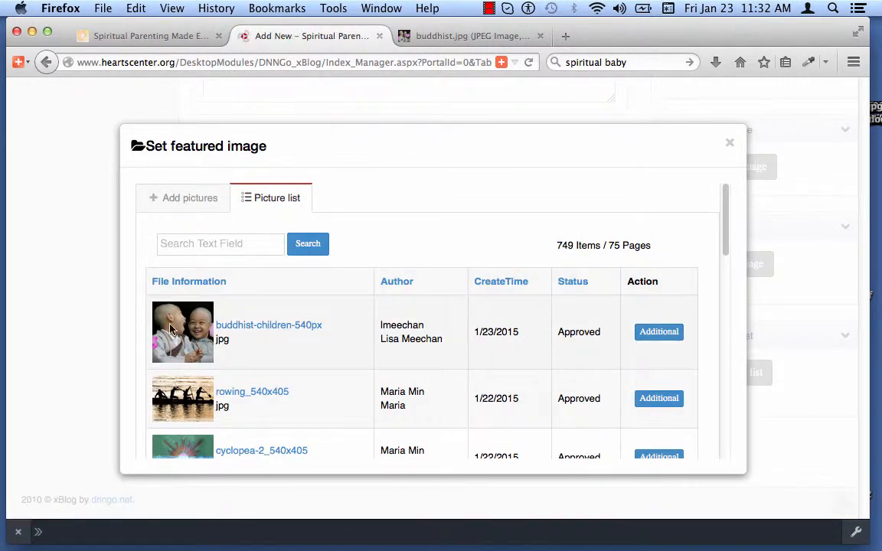
click(655, 334)
scroll(738, 341, down, 1)
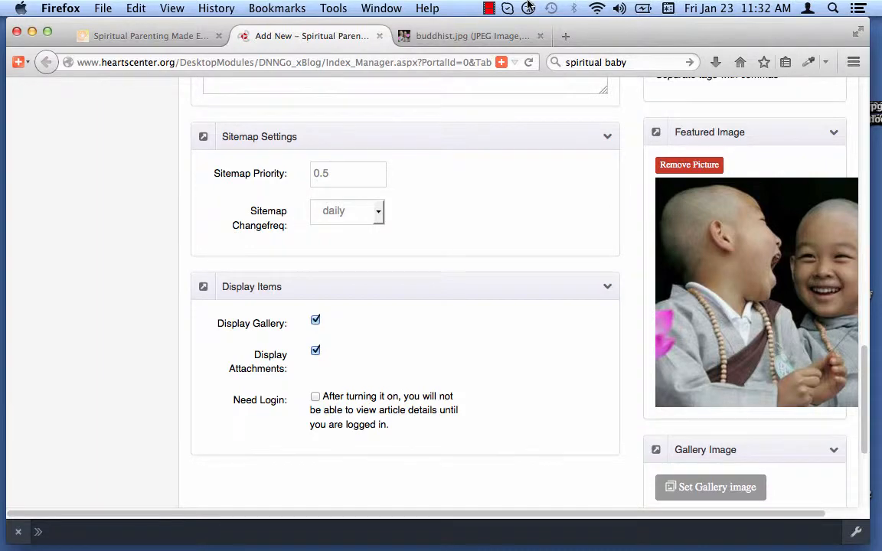
click(488, 10)
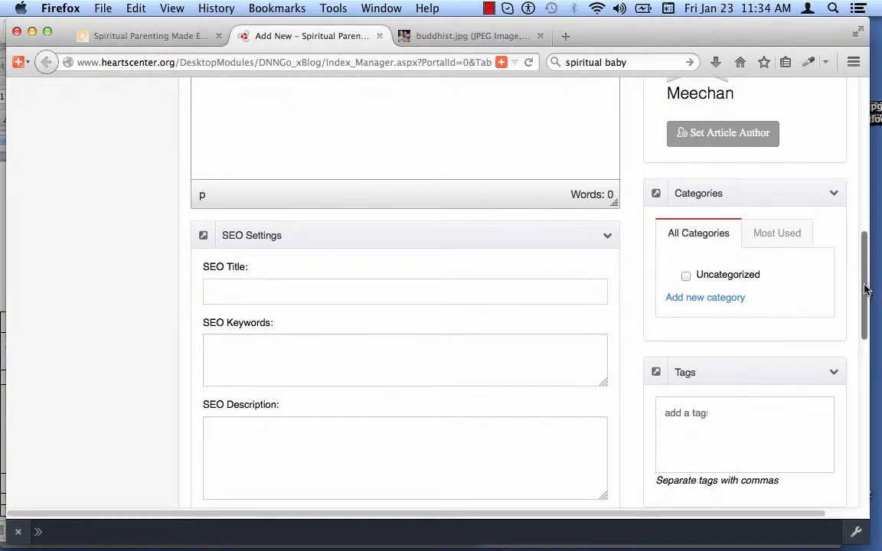
- Move the browser window aside and bring the radio show interview form in Word to the front
drag(865, 290, 866, 140)
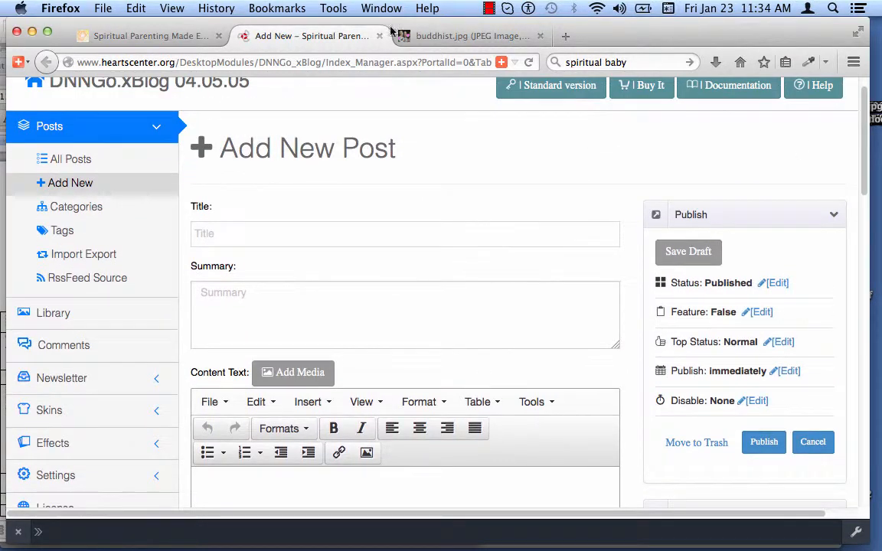
drag(94, 28, 196, 28)
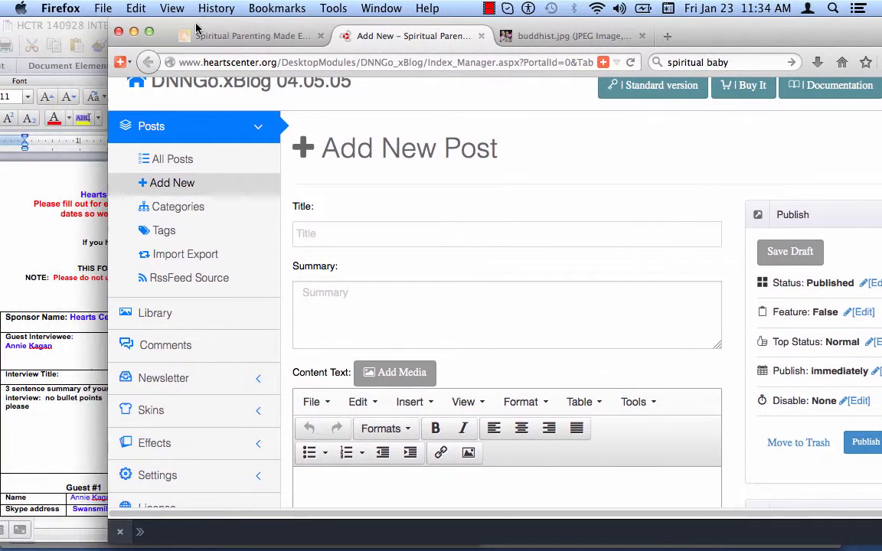
drag(65, 28, 115, 15)
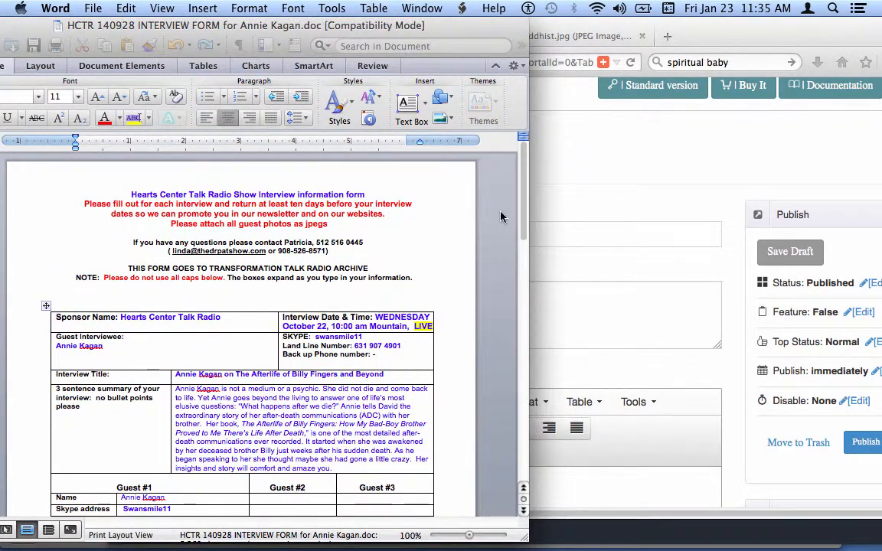
- Copy the full interview title from the Interview Title row of the form
click(525, 202)
mouse_move(525, 202)
mouse_down()
mouse_move(526, 268)
mouse_move(525, 187)
mouse_move(528, 305)
mouse_move(528, 201)
mouse_up()
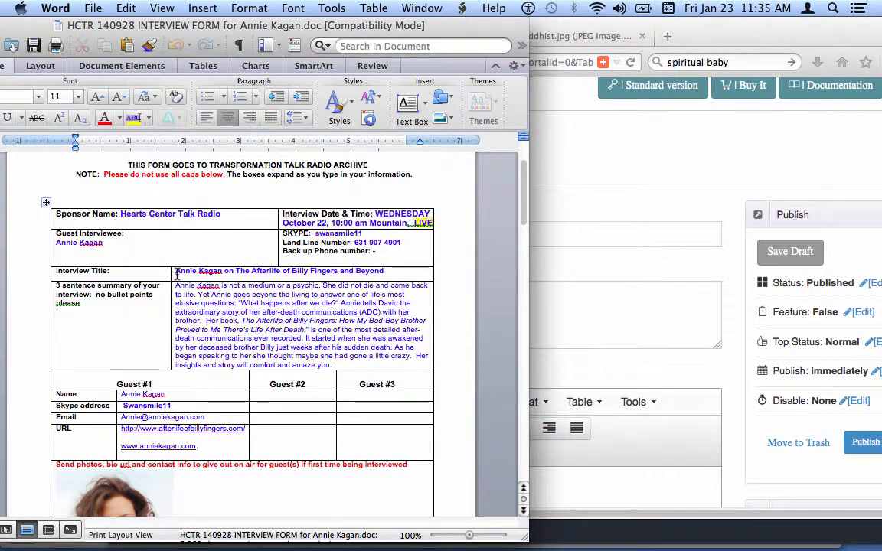
drag(176, 274, 379, 278)
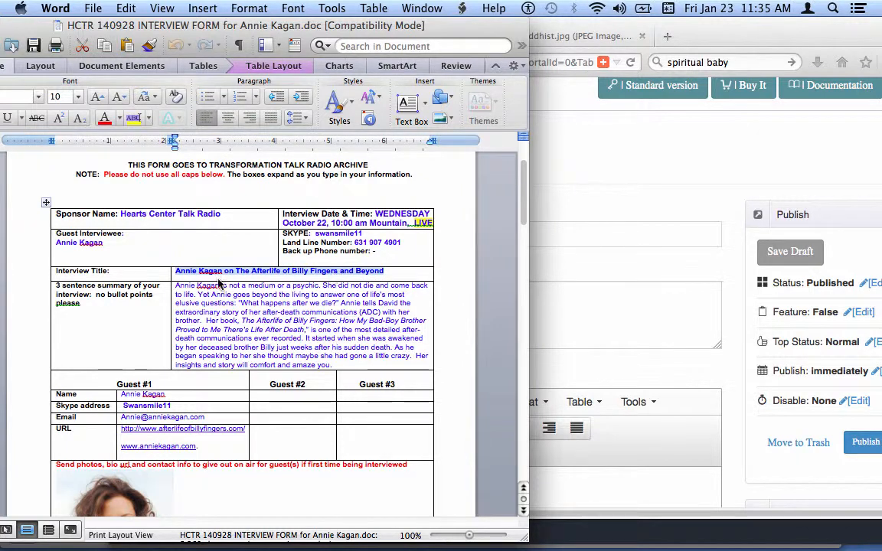
right_click(240, 277)
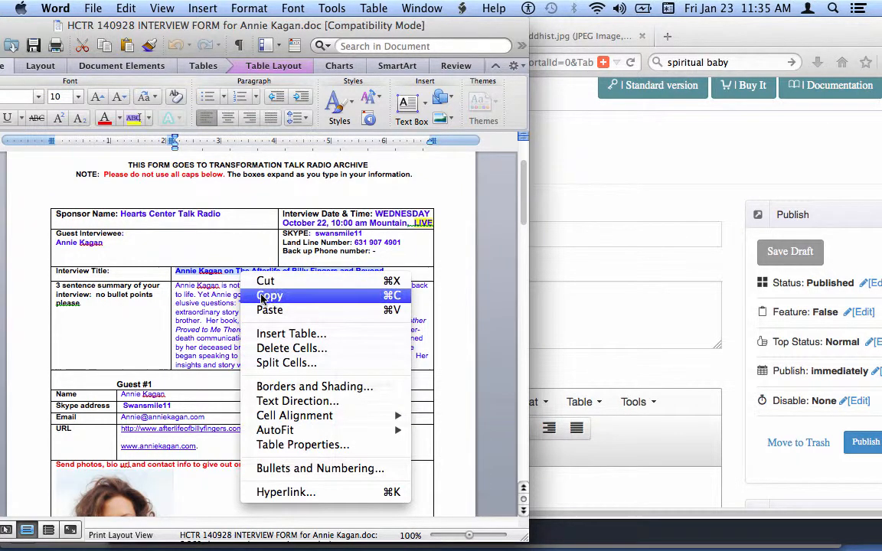
click(267, 297)
- Switch to the browser and paste the copied interview title into the new post's Title field
click(576, 232)
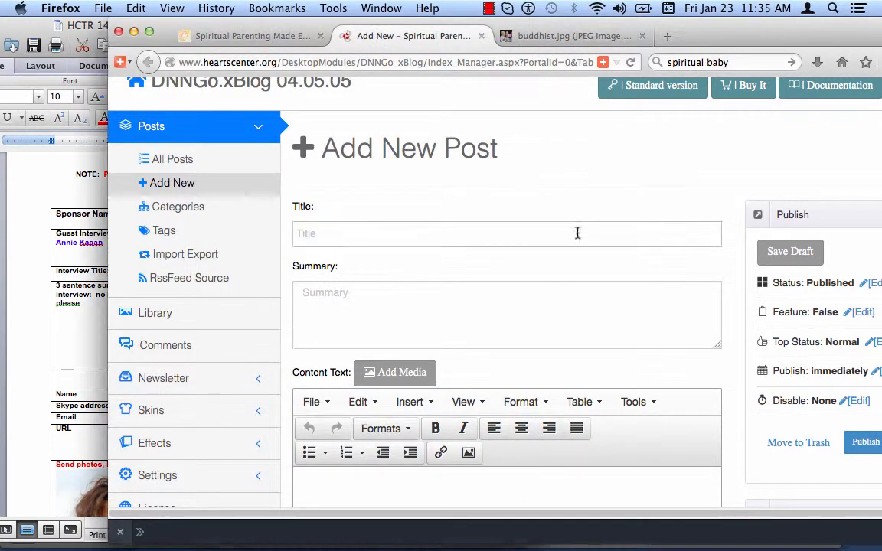
click(386, 233)
right_click(387, 233)
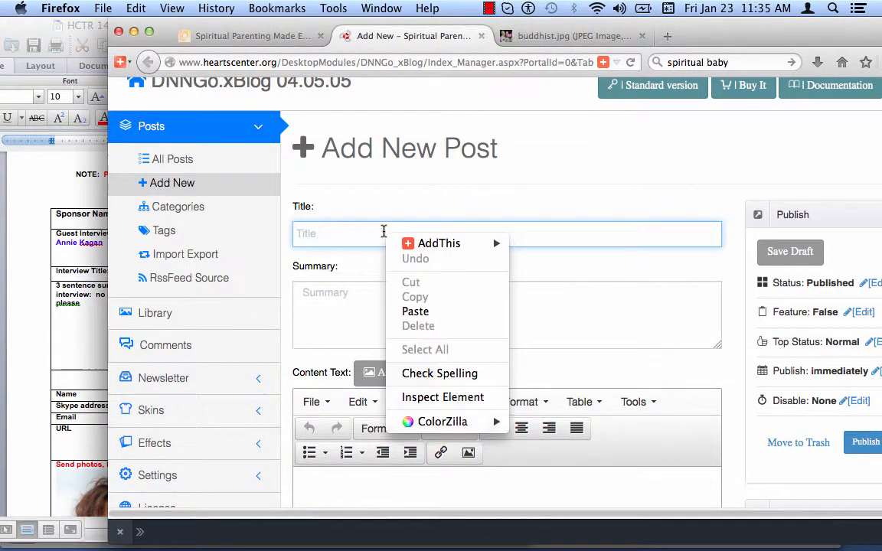
click(414, 311)
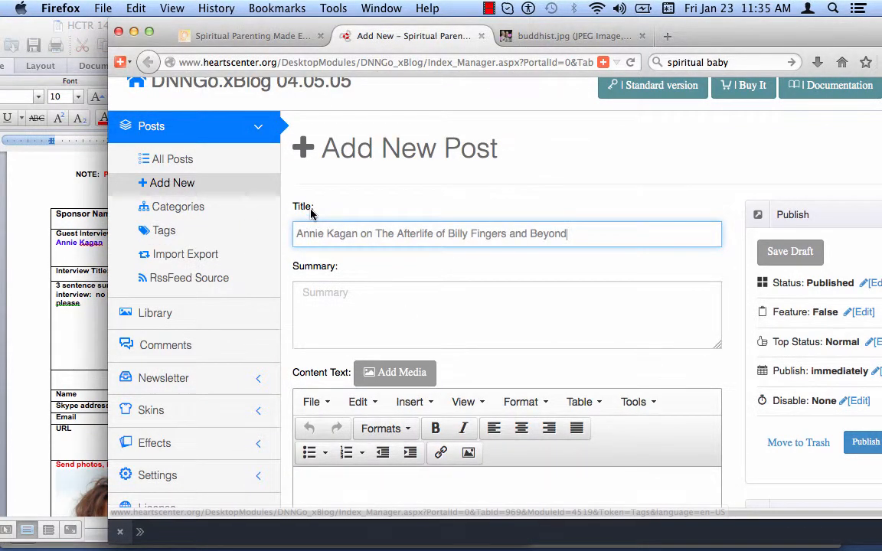
- Copy the opening sentences of the interview summary in the Word form, up to "with her brother."
click(321, 288)
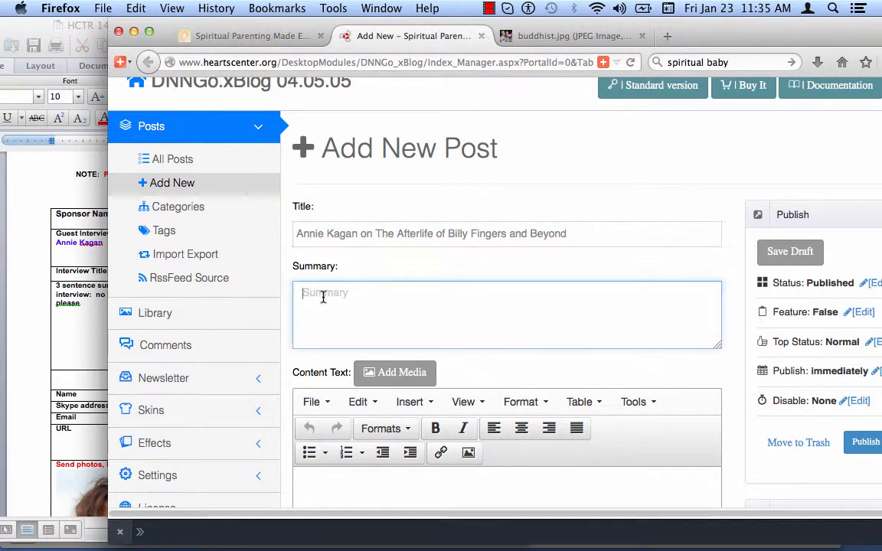
click(75, 327)
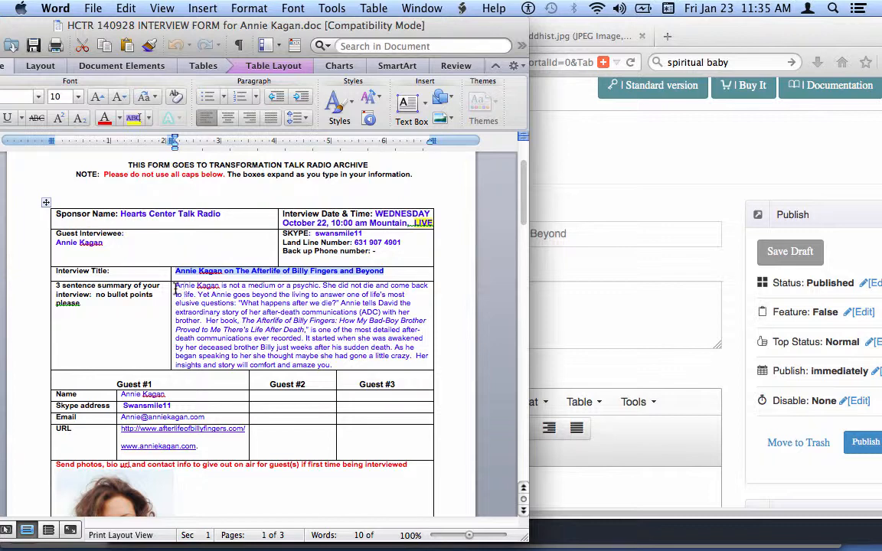
drag(175, 287, 205, 322)
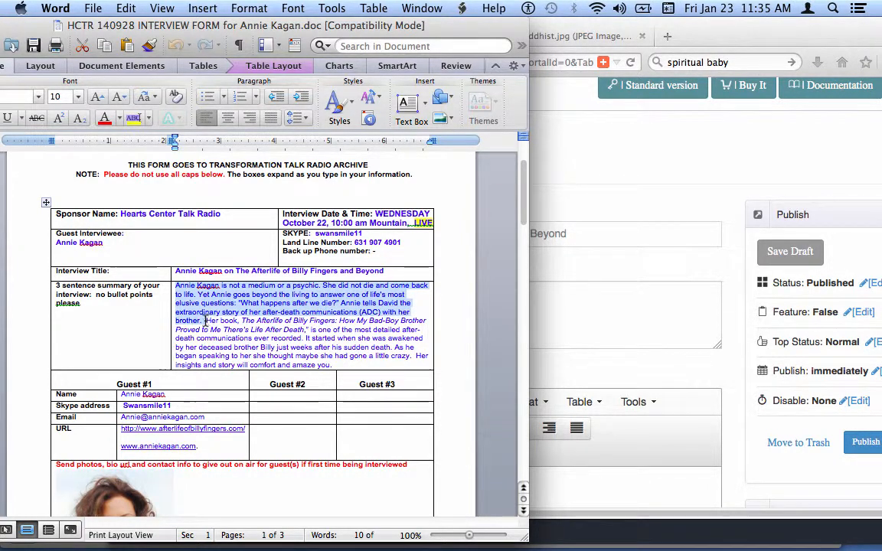
right_click(200, 297)
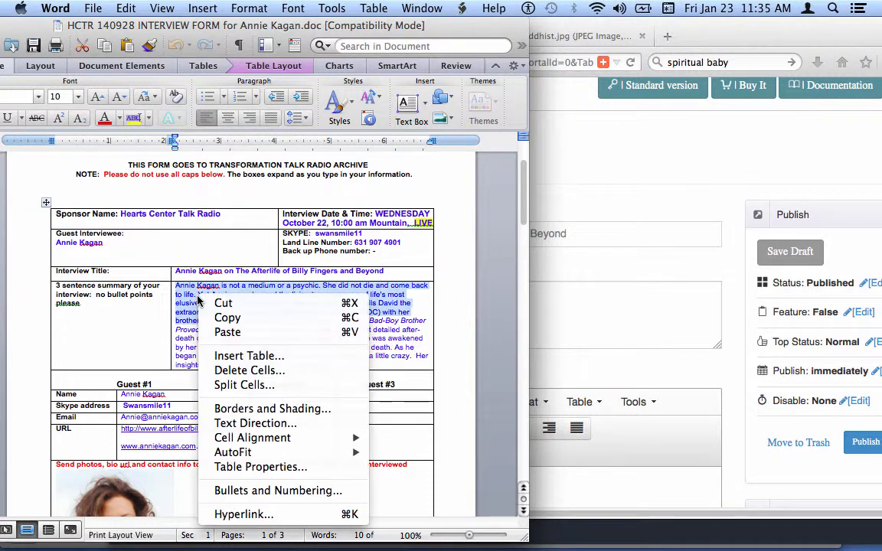
click(231, 320)
- Paste the copied sentences into the post's Summary field in the browser
click(644, 306)
right_click(344, 294)
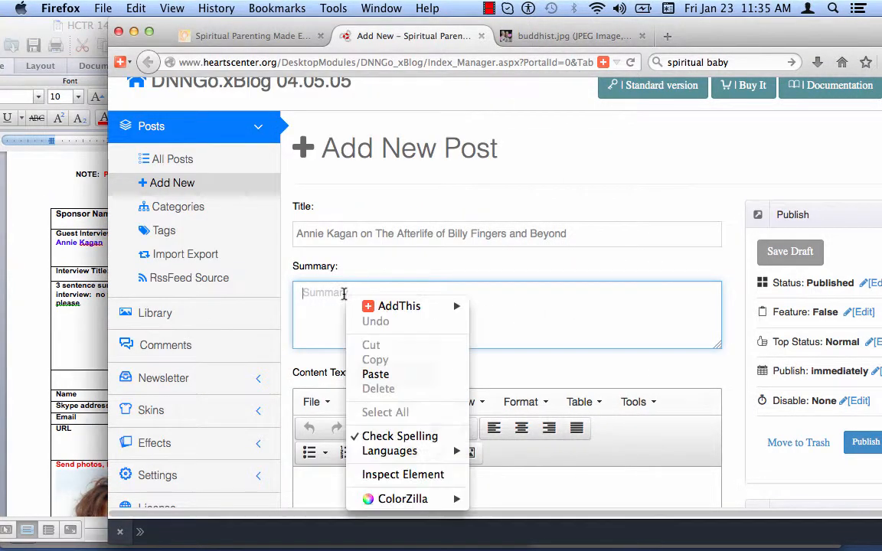
click(383, 374)
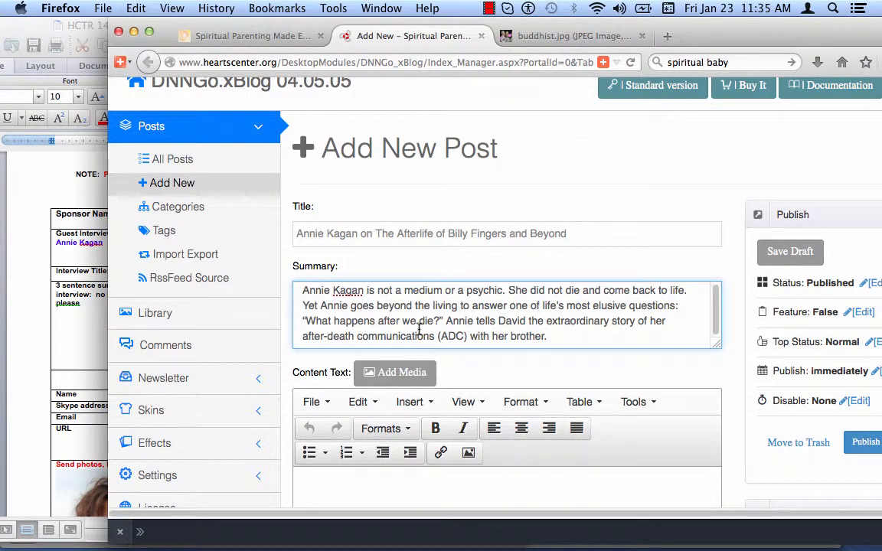
scroll(419, 330, down, 1)
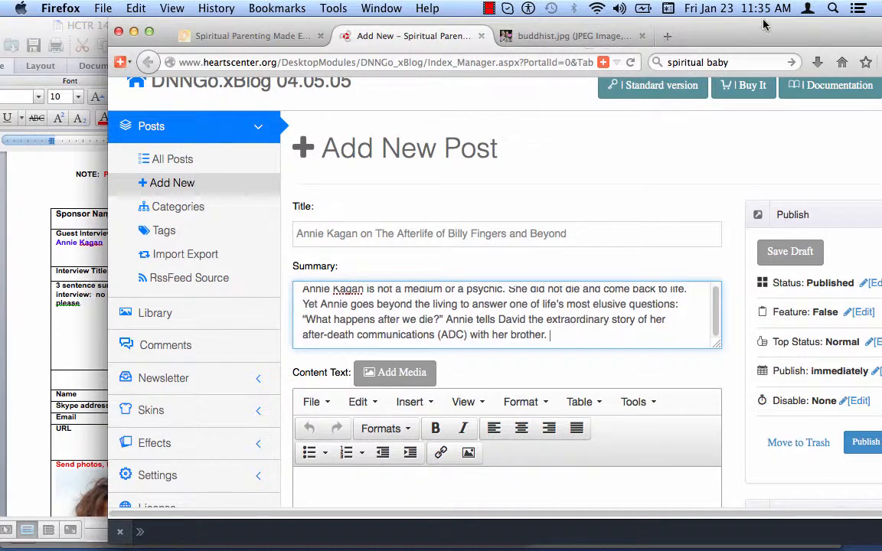
- Return to the Word form and copy the entire short bio for Guest #1, through "communications from the other side."
drag(771, 30, 788, 28)
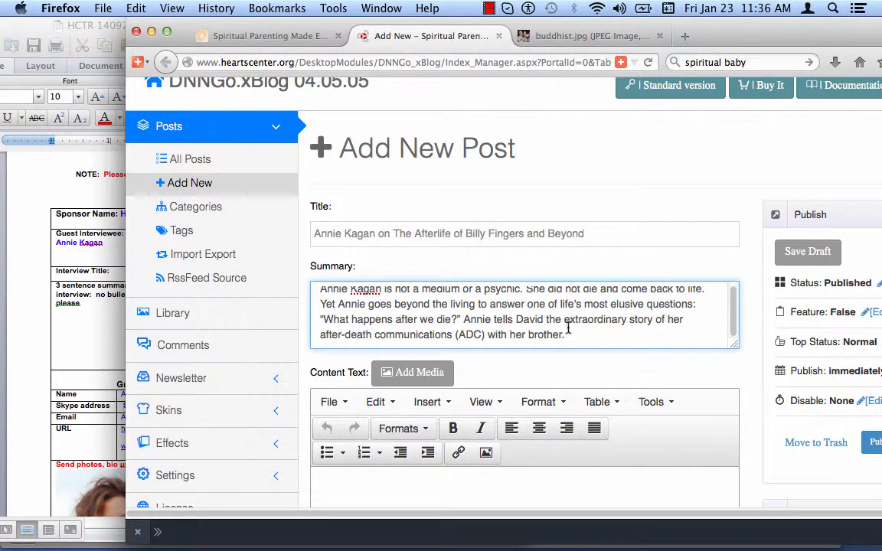
click(84, 326)
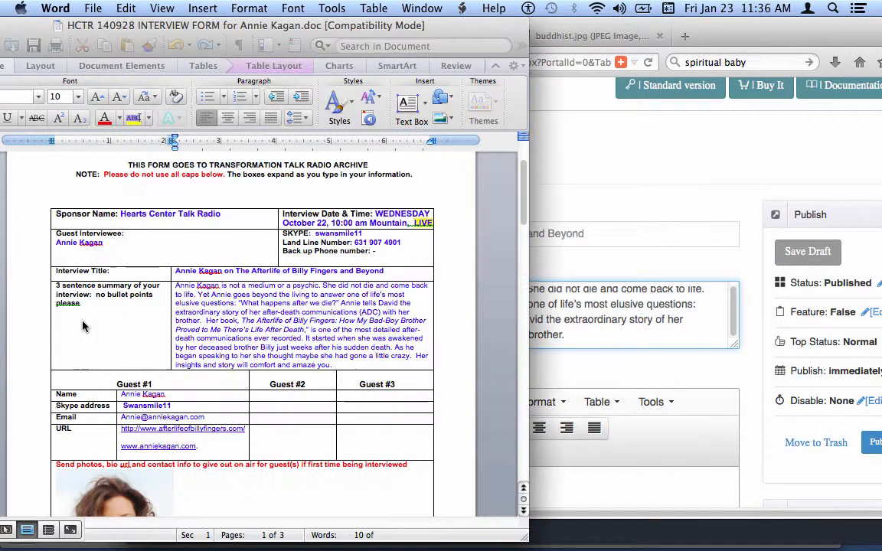
scroll(82, 322, down, 4)
scroll(82, 322, down, 8)
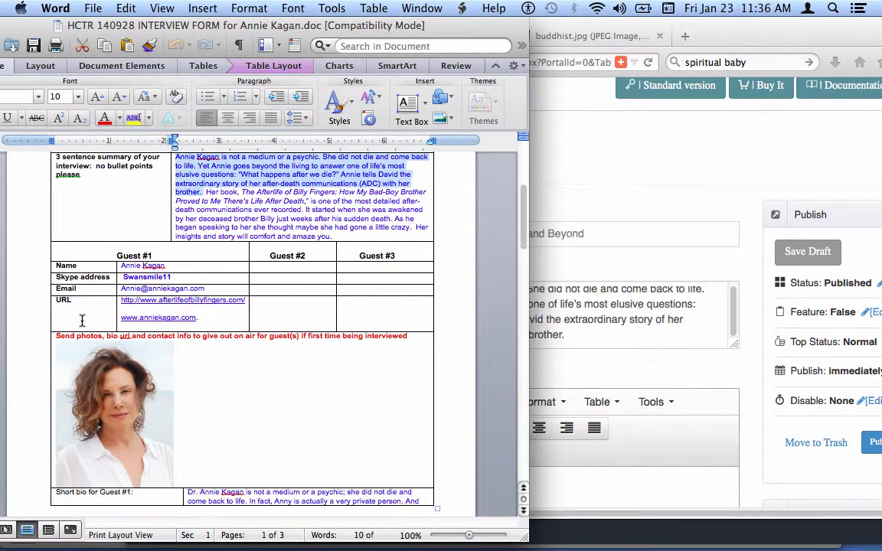
scroll(89, 321, down, 3)
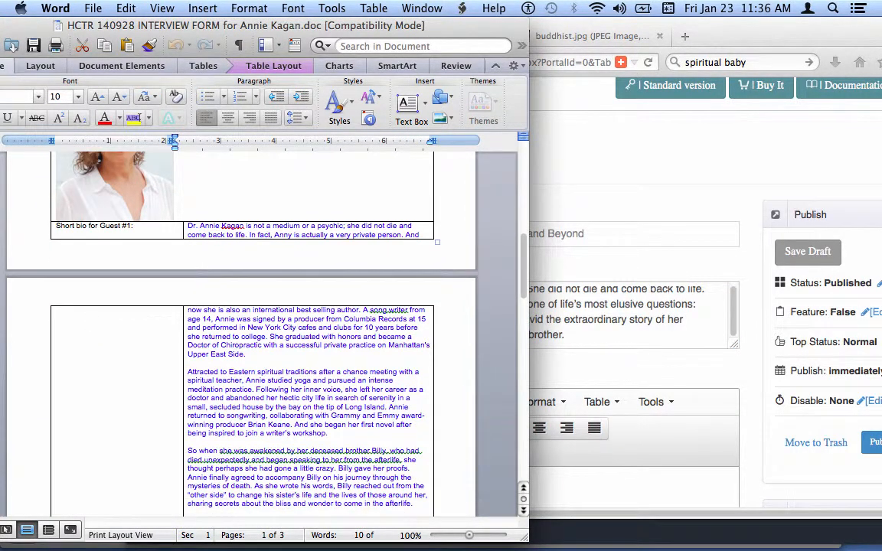
click(191, 211)
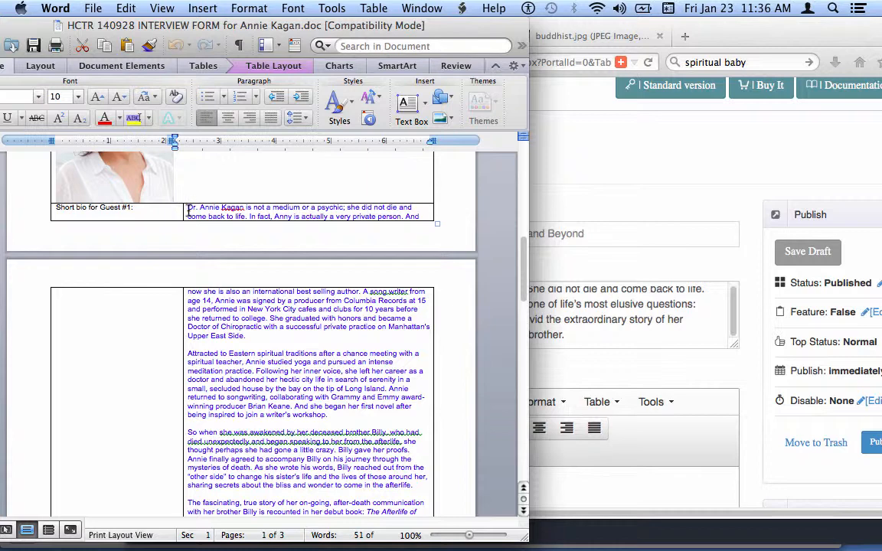
drag(189, 211, 312, 392)
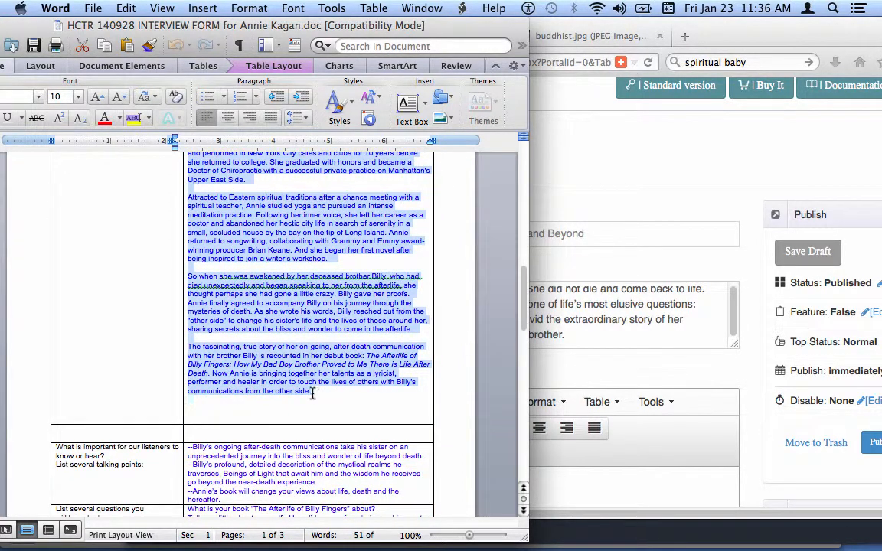
right_click(240, 291)
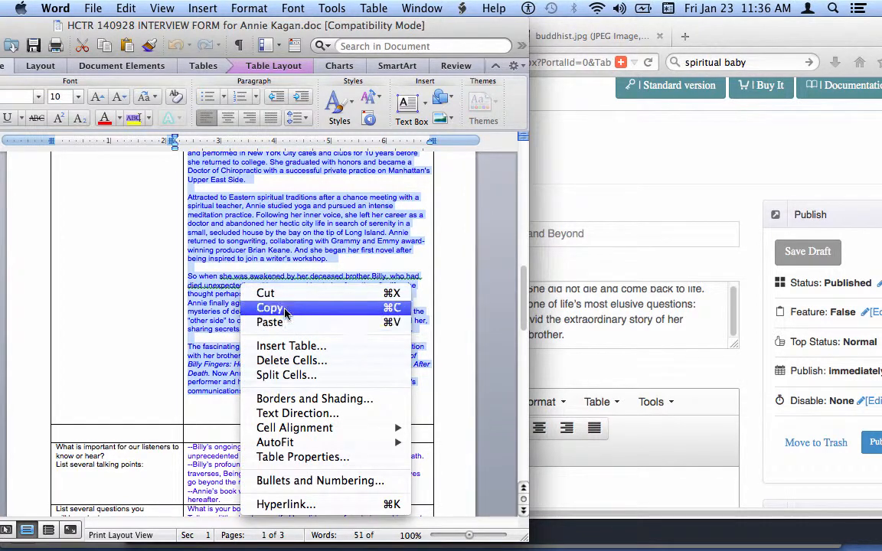
click(278, 308)
- Bring the browser forward and paste the guest's bio into the post's Content Text editor
click(629, 370)
drag(724, 30, 617, 15)
scroll(878, 129, down, 5)
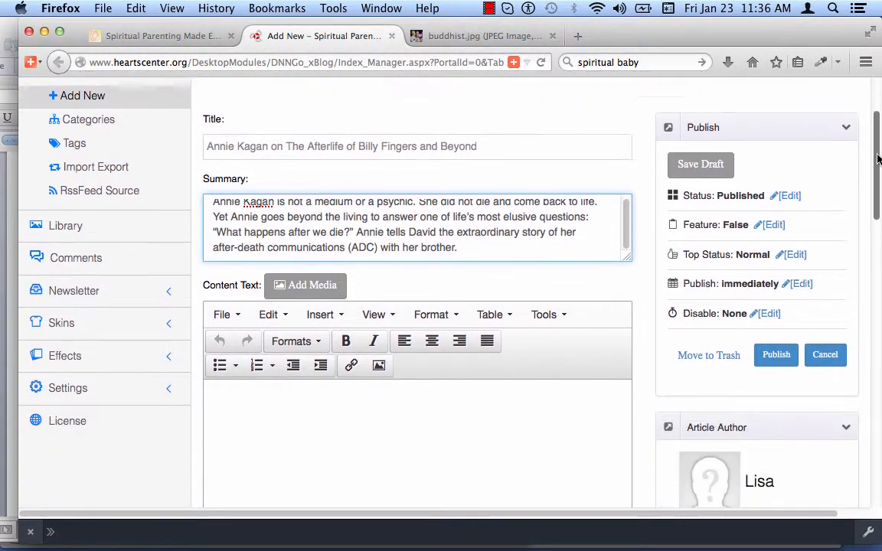
click(259, 255)
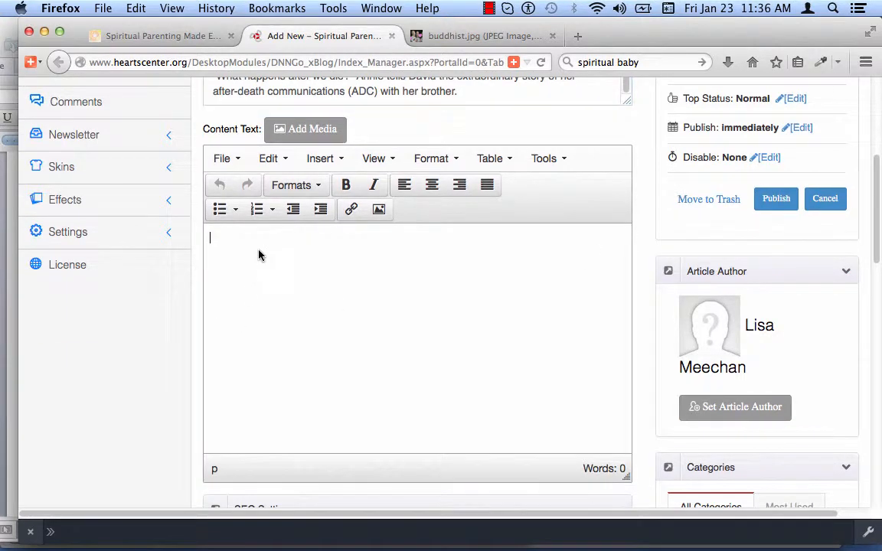
click(132, 12)
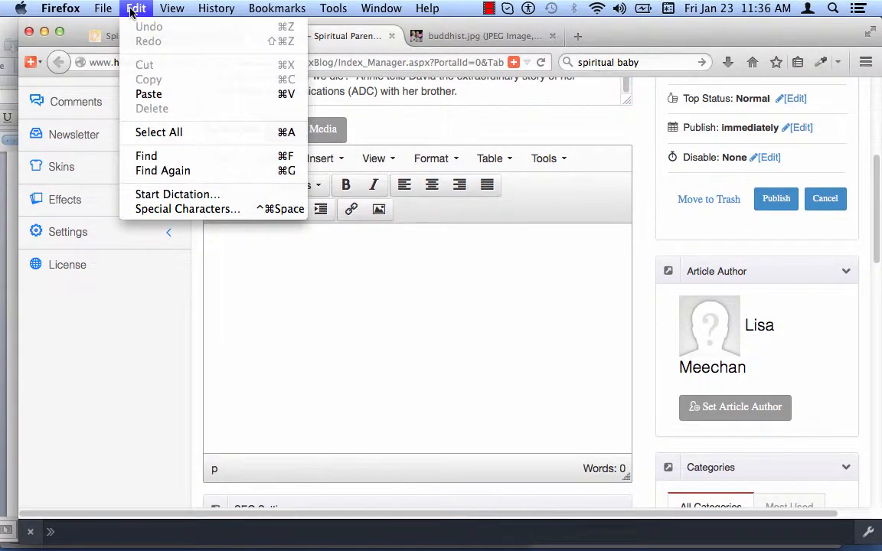
click(161, 94)
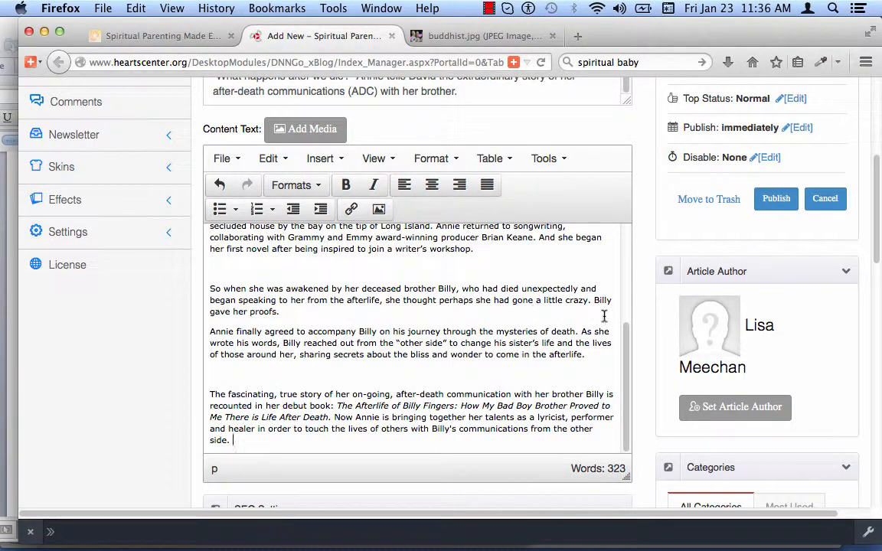
- Insert a blank line in the content after the paragraph ending "gave her proofs."
drag(630, 359, 626, 293)
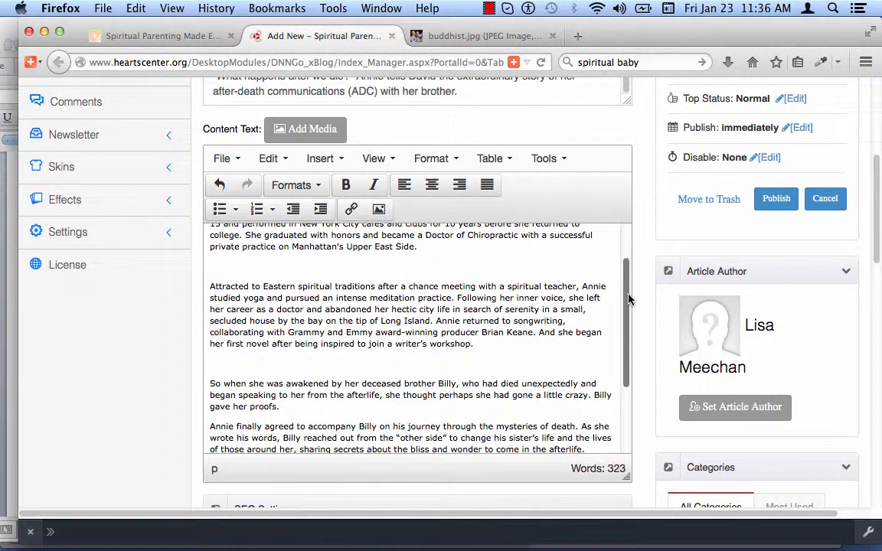
drag(630, 299, 630, 360)
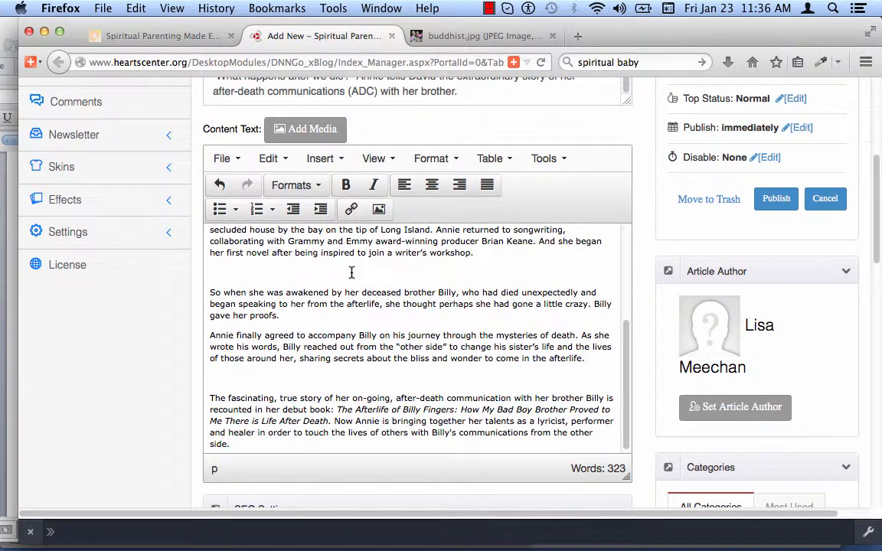
click(293, 314)
key(Return)
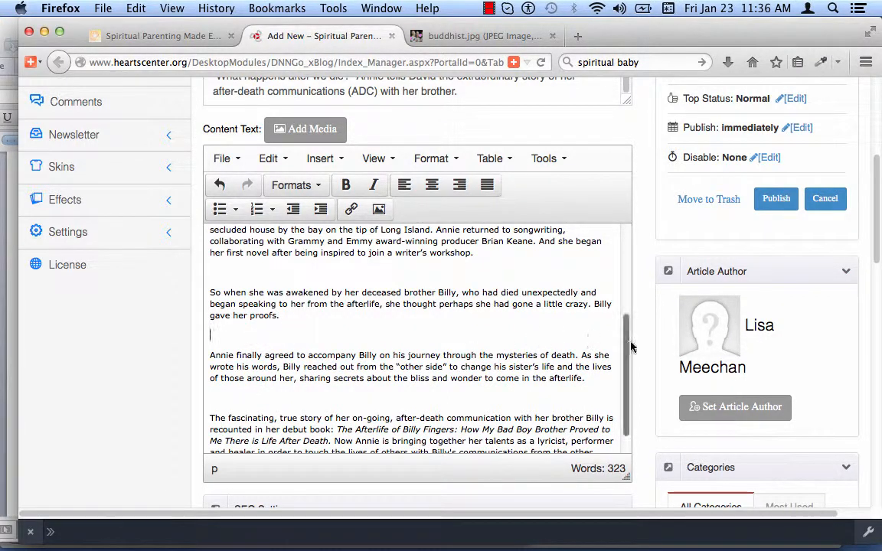
- Review the post's title, summary and pasted content, along with the SEO, category and tag settings
scroll(624, 399, down, 2)
drag(625, 389, 631, 244)
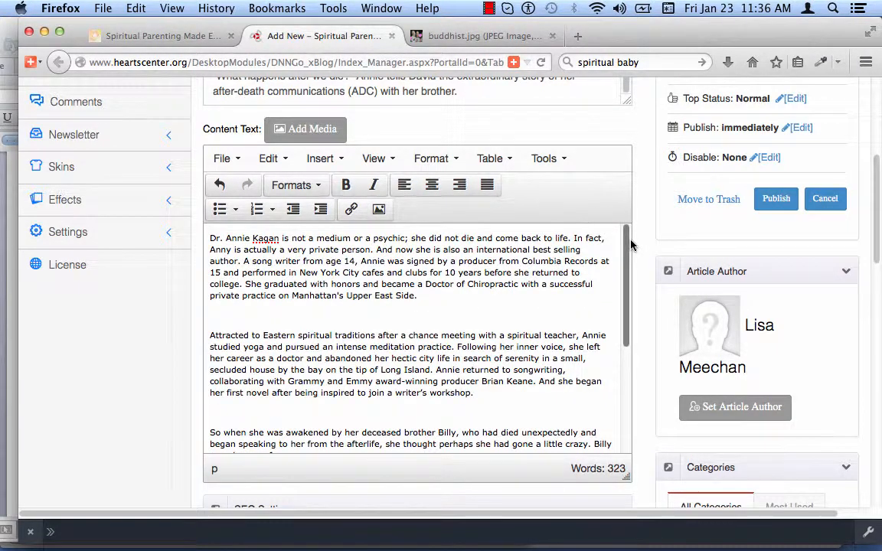
scroll(527, 293, up, 6)
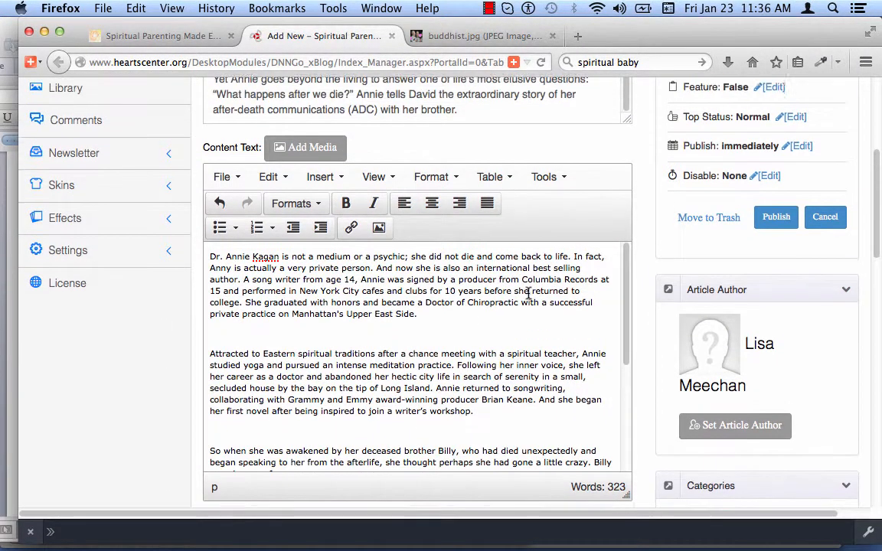
scroll(527, 293, down, 5)
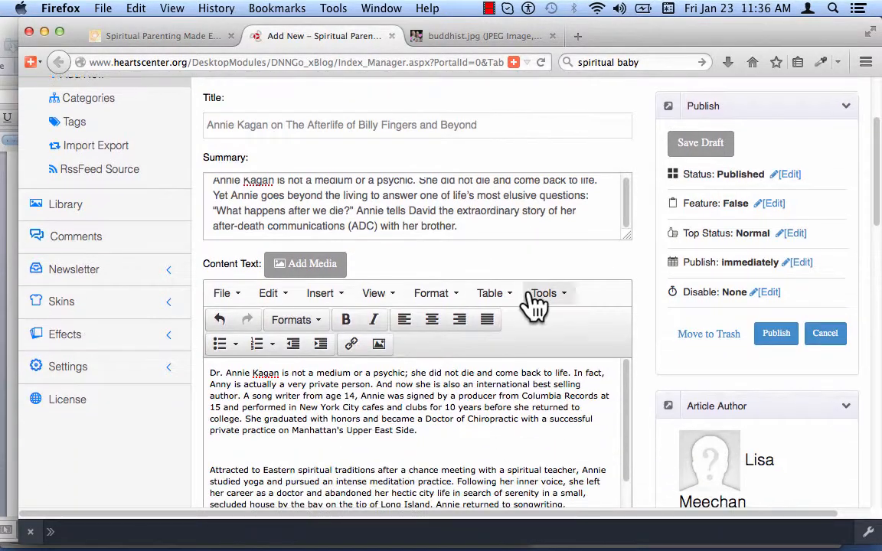
scroll(513, 334, down, 3)
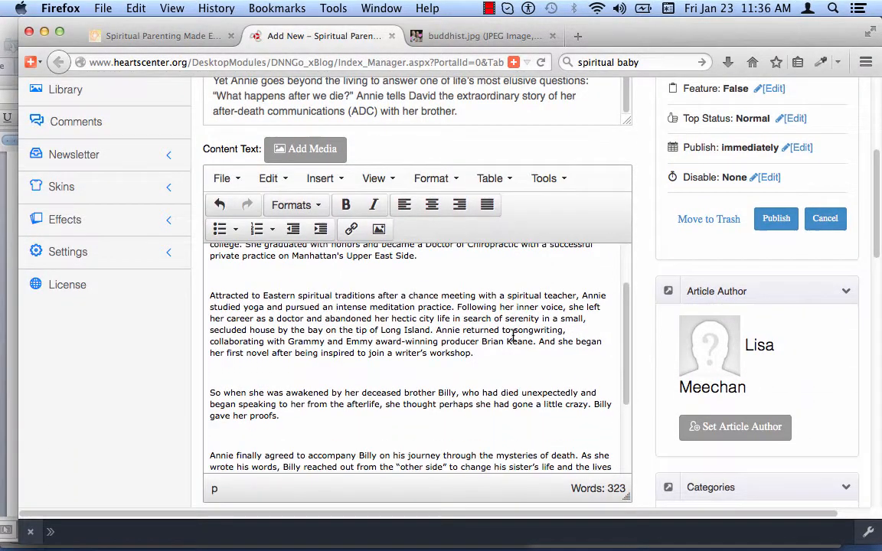
scroll(645, 298, down, 5)
scroll(645, 298, down, 5)
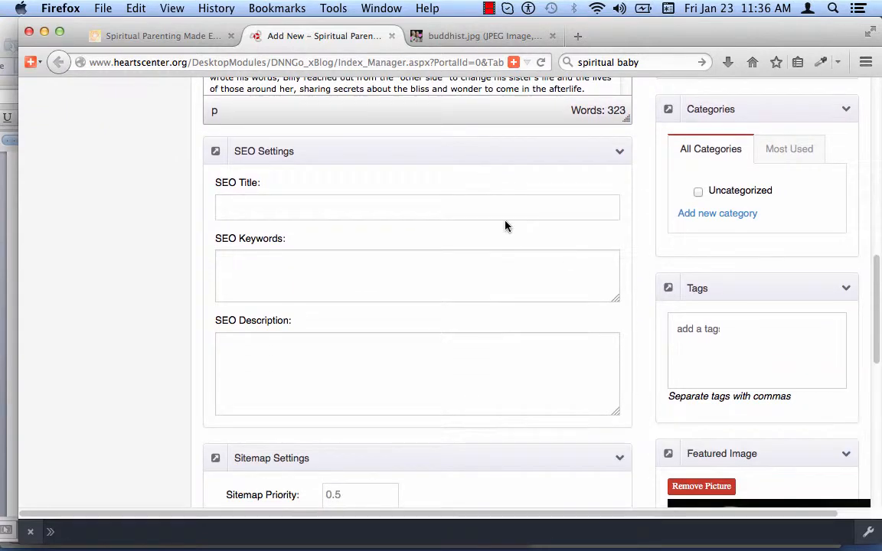
scroll(464, 255, up, 2)
scroll(460, 251, up, 8)
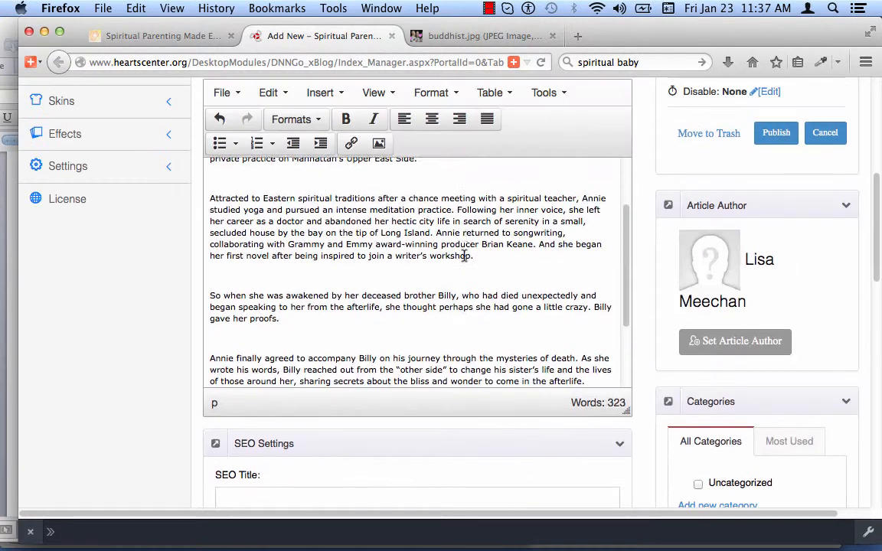
scroll(628, 195, up, 7)
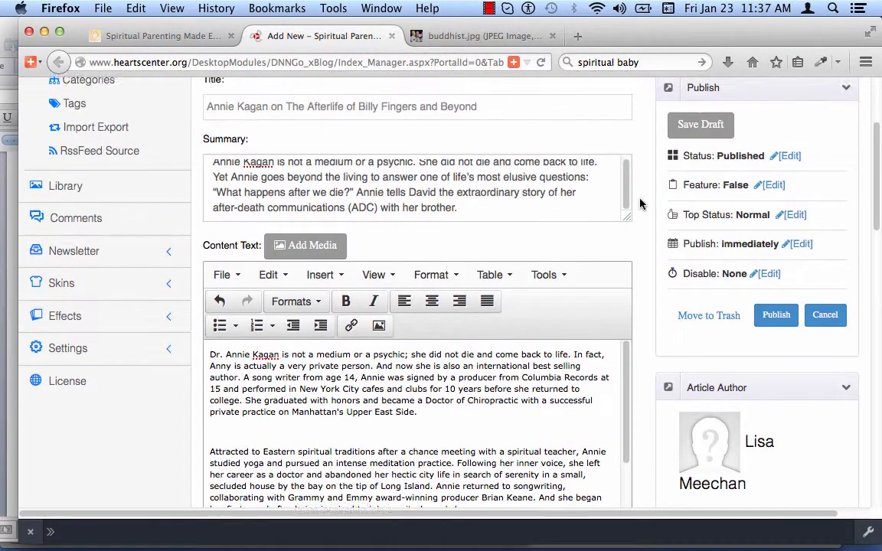
- Copy the post's title into the SEO Title field and enter "buddha children," as the SEO keywords
drag(483, 151, 174, 140)
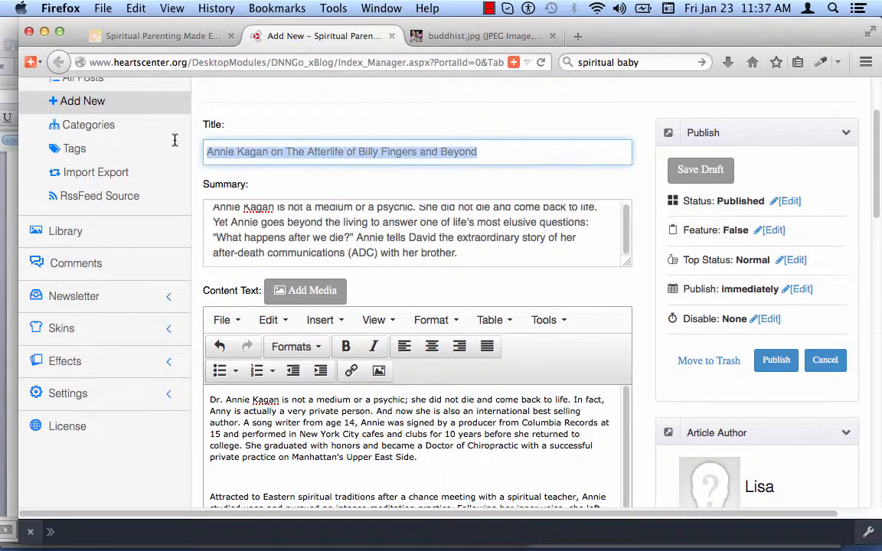
right_click(437, 155)
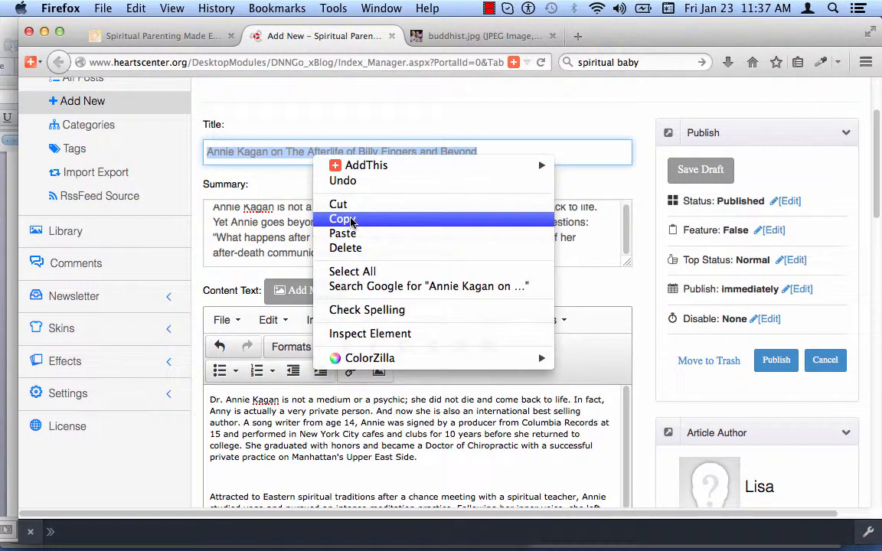
click(494, 271)
middle_click(643, 366)
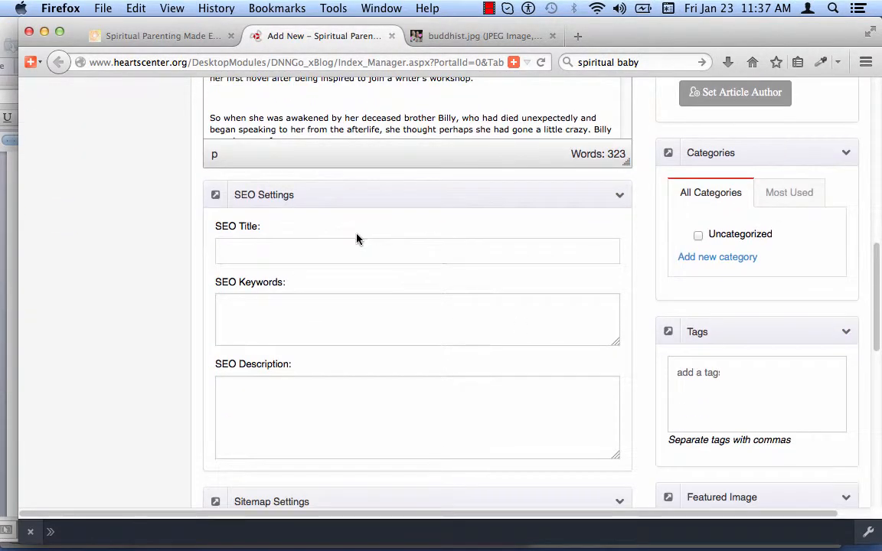
click(282, 252)
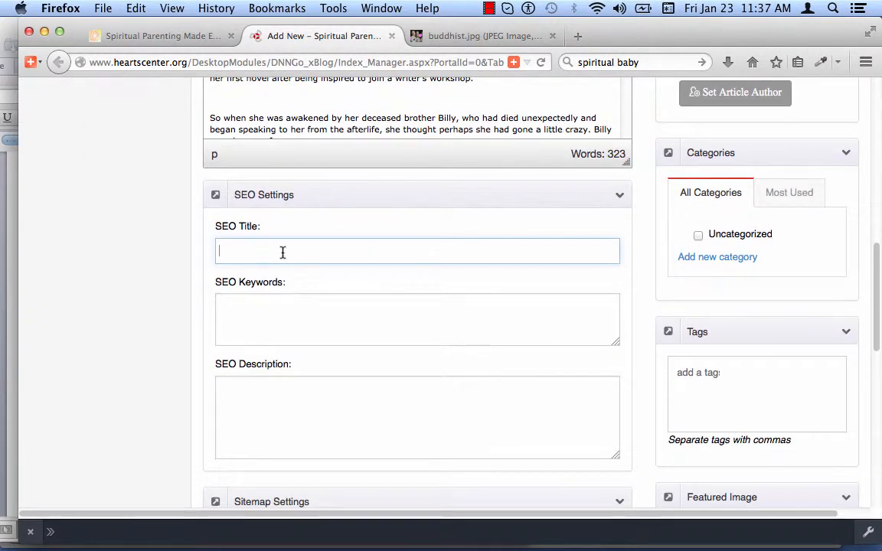
right_click(282, 252)
click(314, 332)
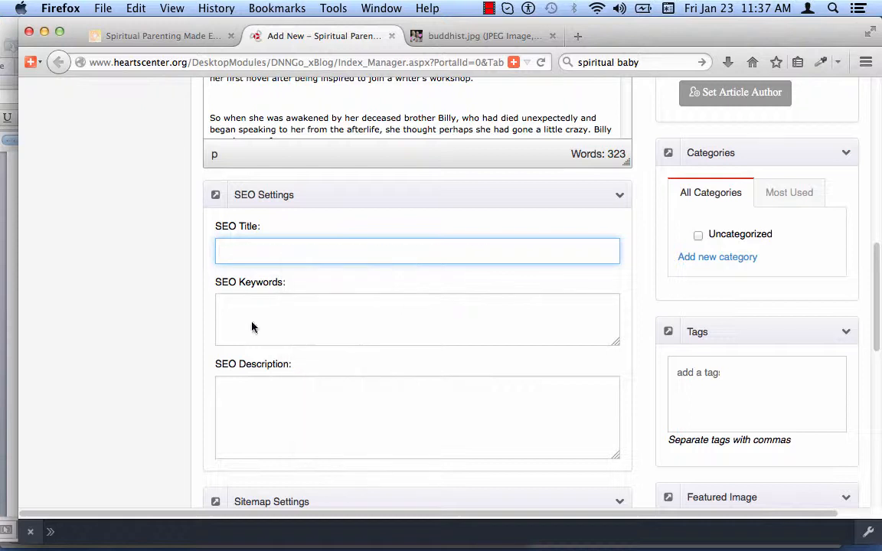
click(233, 308)
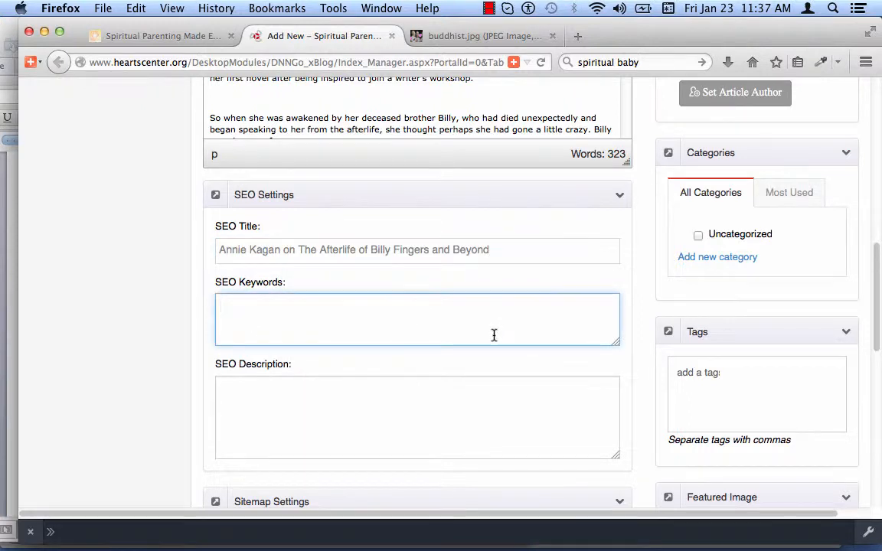
text(buddha children,)
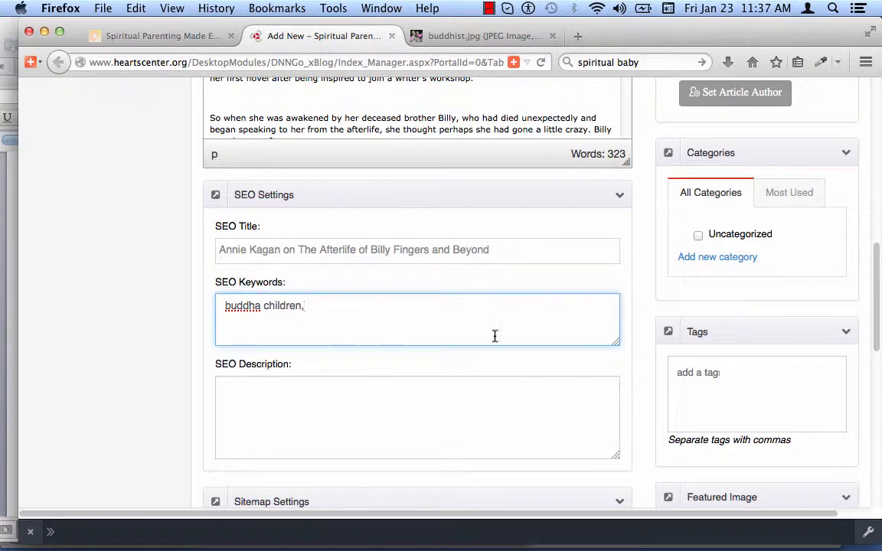
- Copy the post's summary text and paste it into the SEO Description field
scroll(191, 306, up, 6)
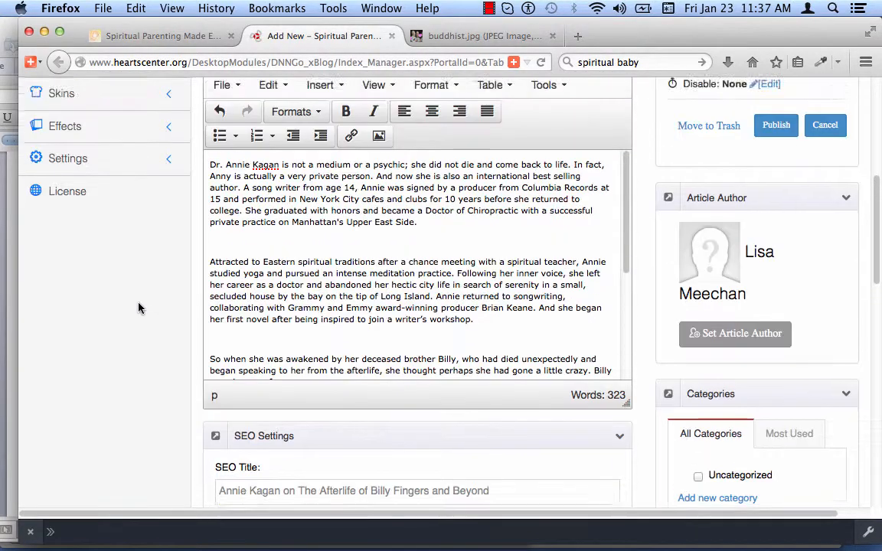
scroll(139, 308, up, 5)
drag(212, 167, 482, 220)
right_click(362, 171)
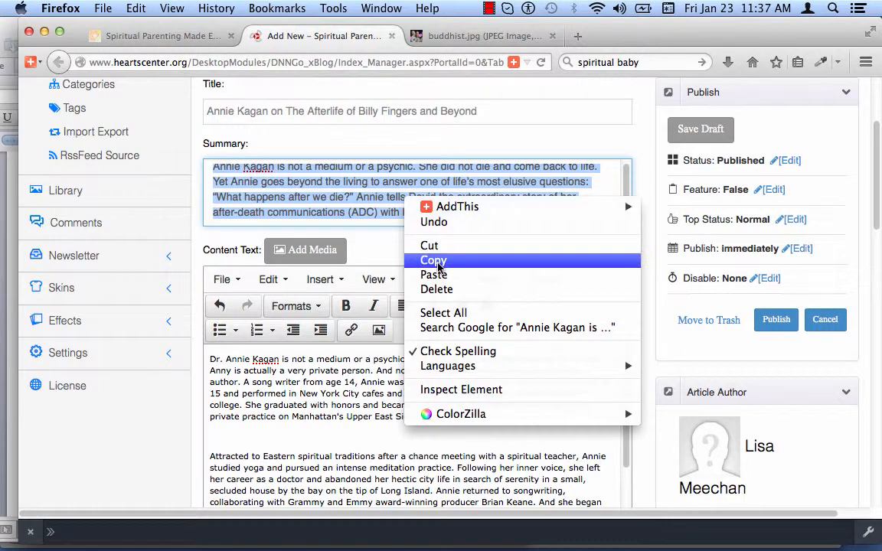
click(394, 233)
scroll(136, 429, down, 10)
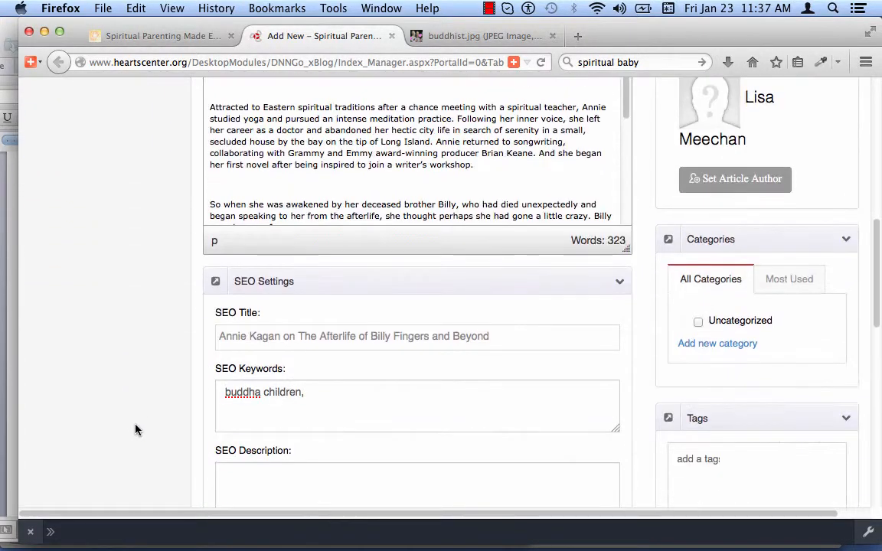
click(245, 381)
right_click(244, 381)
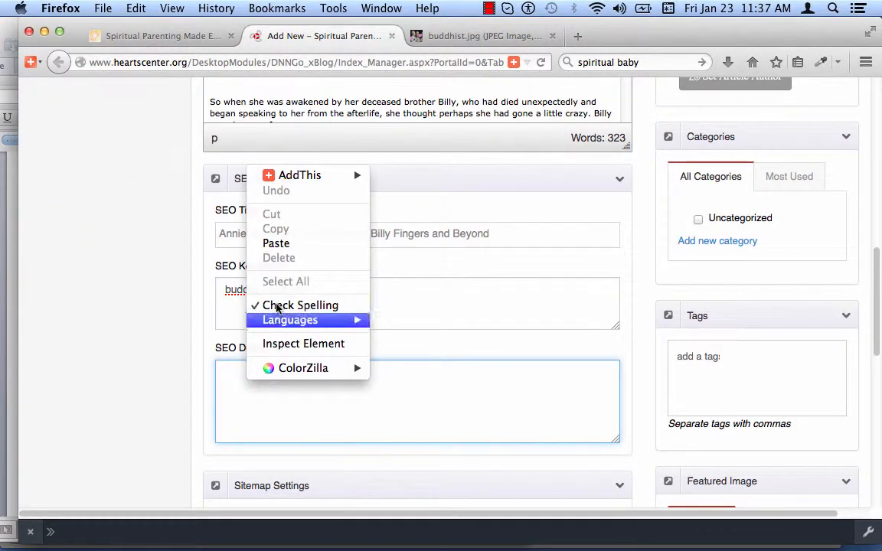
click(276, 242)
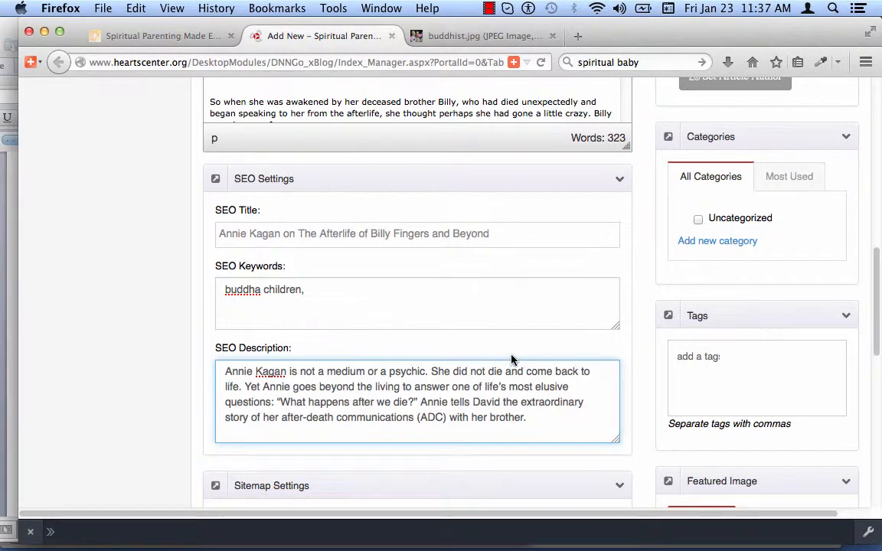
- Set the Sitemap Priority to 0.9 in the Sitemap Settings
scroll(73, 308, down, 3)
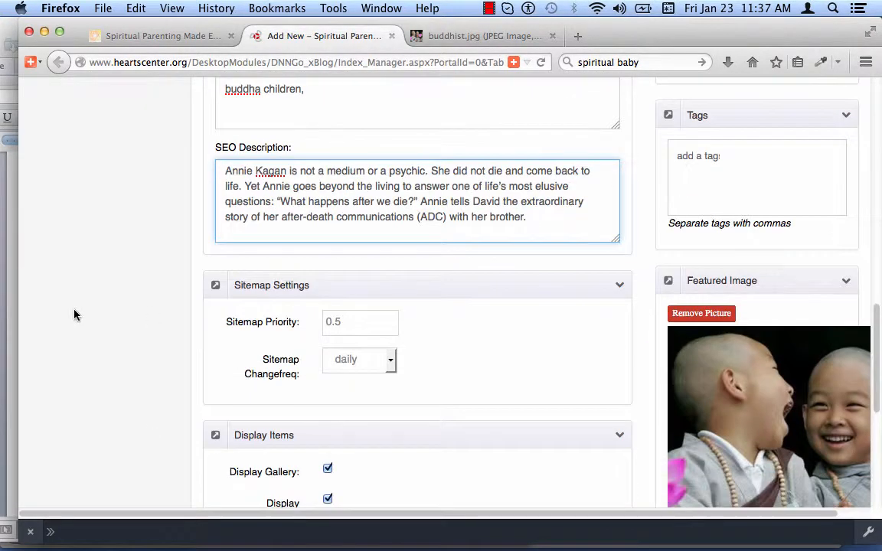
scroll(74, 314, down, 2)
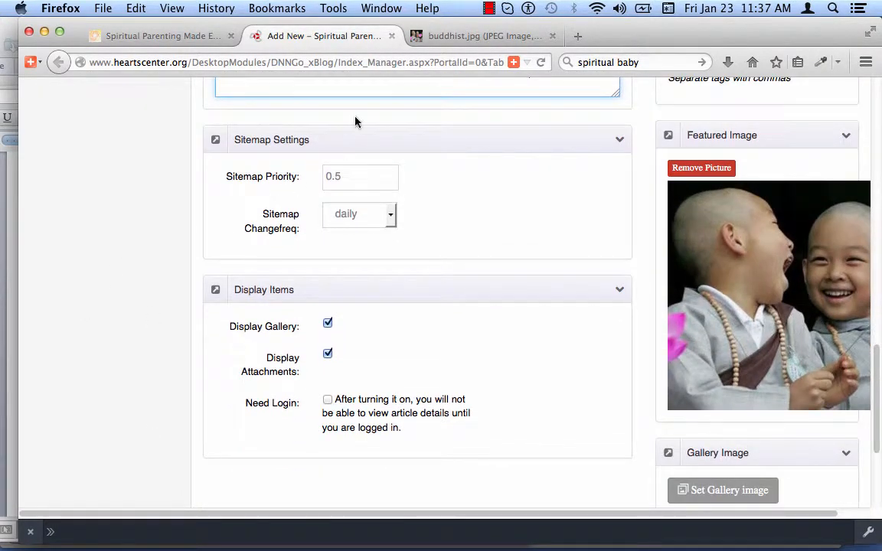
click(349, 175)
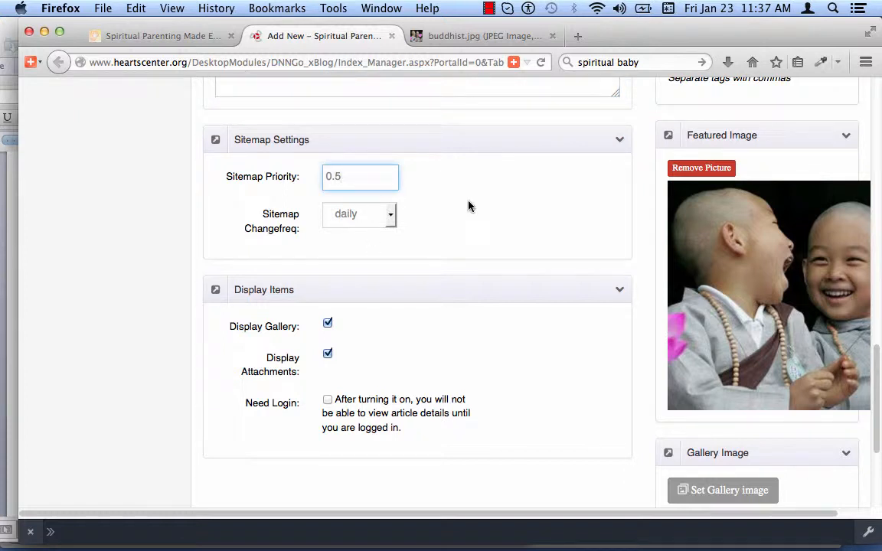
key(BackSpace)
scroll(352, 249, down, 2)
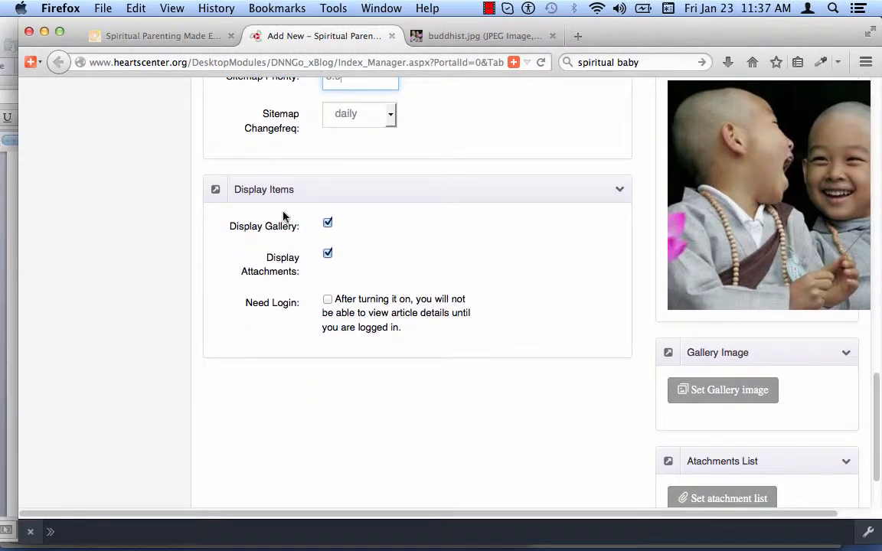
scroll(475, 283, up, 6)
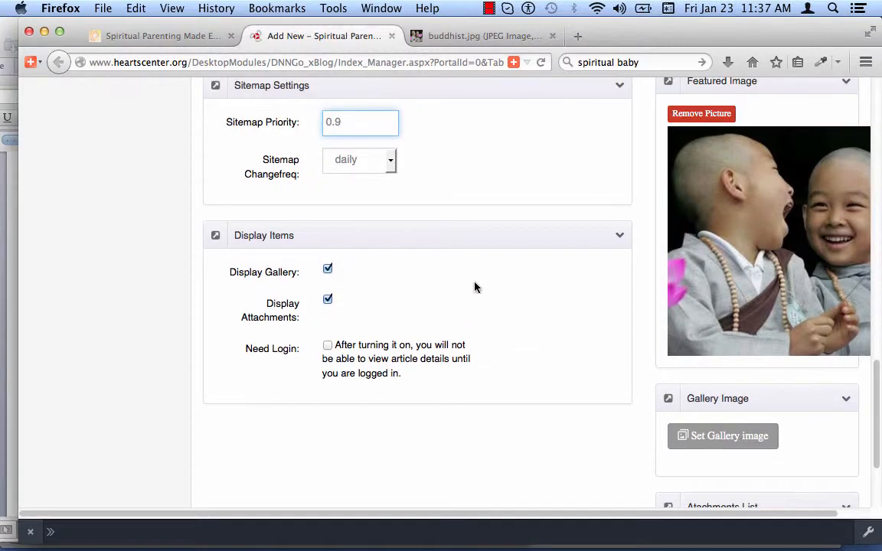
- Examine the choices available for the post's publishing Status, keeping Published selected
scroll(480, 306, up, 15)
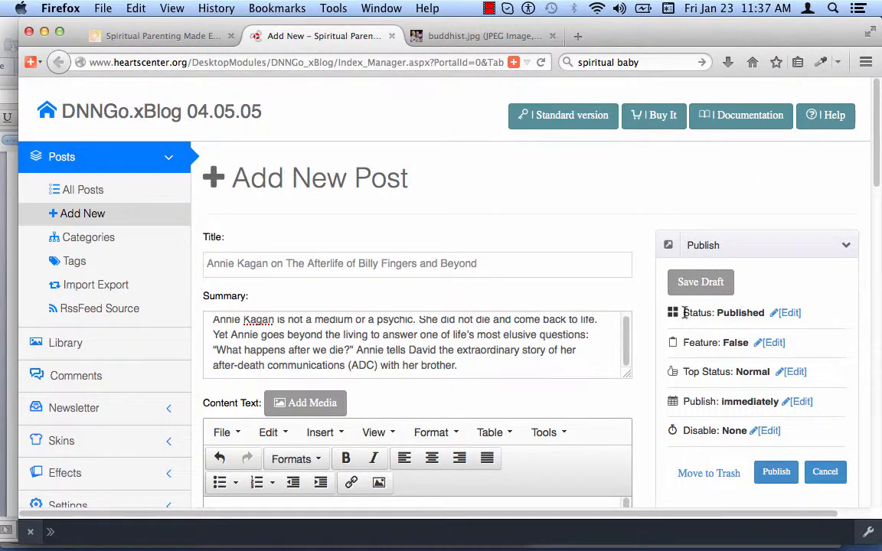
scroll(793, 341, down, 3)
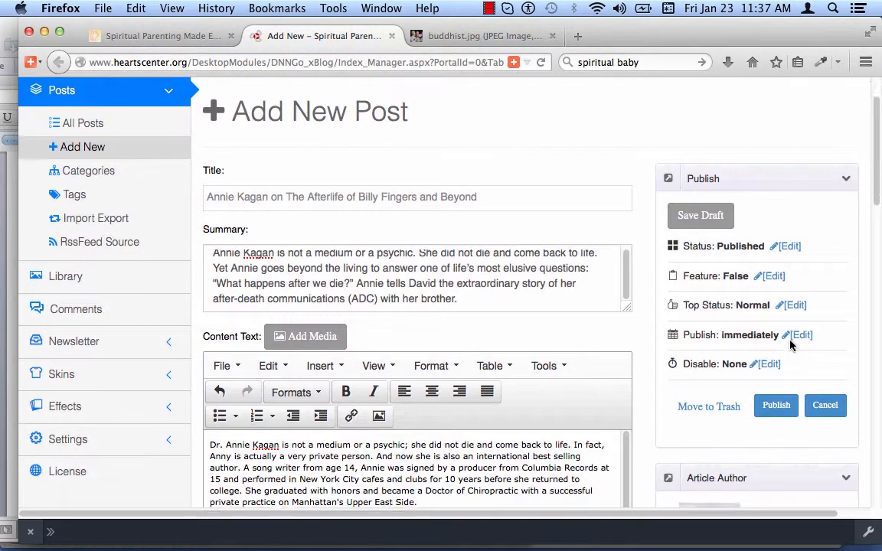
scroll(794, 350, down, 1)
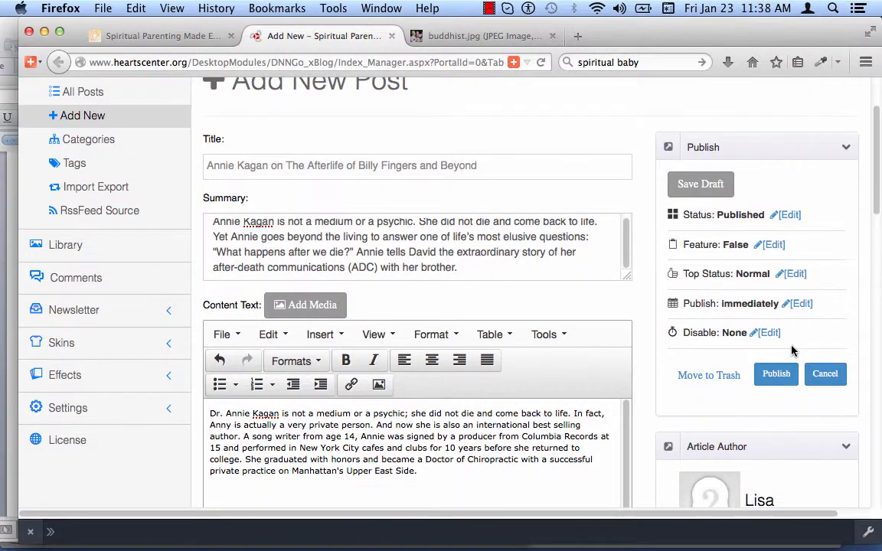
scroll(793, 350, down, 1)
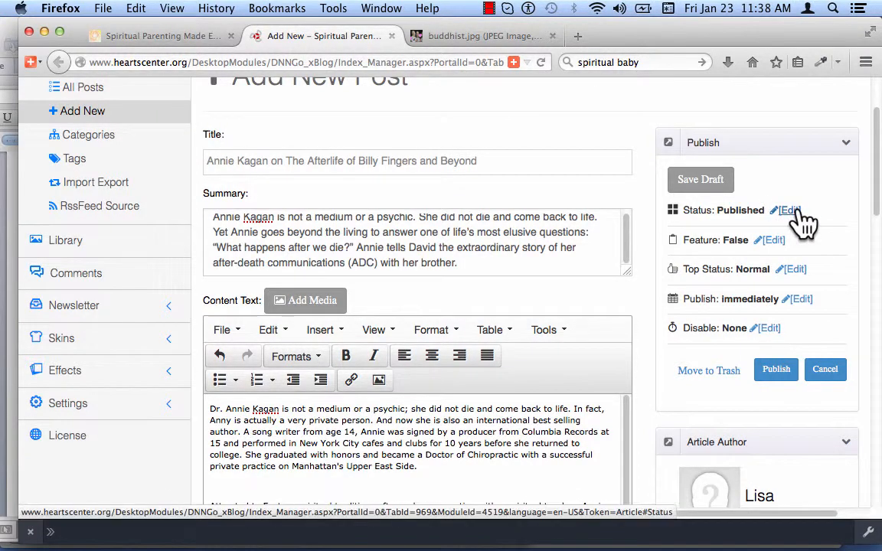
click(798, 213)
click(738, 238)
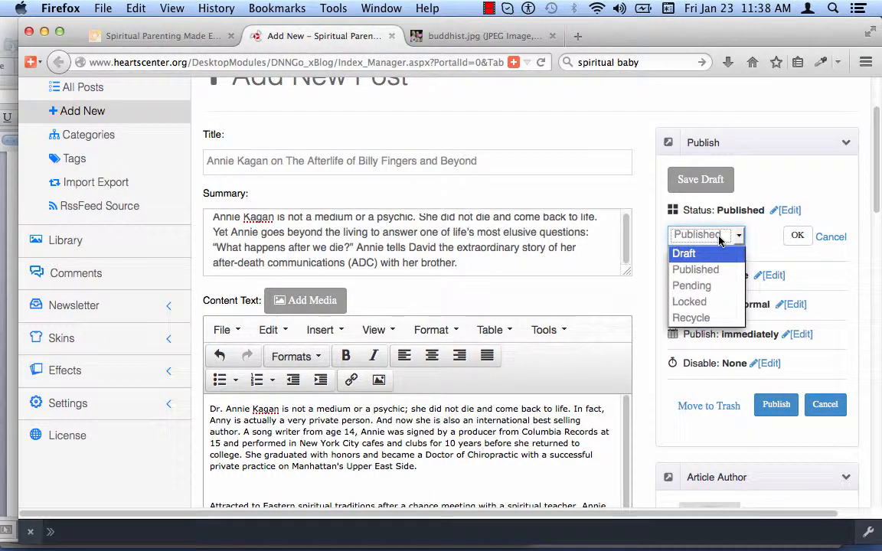
click(799, 236)
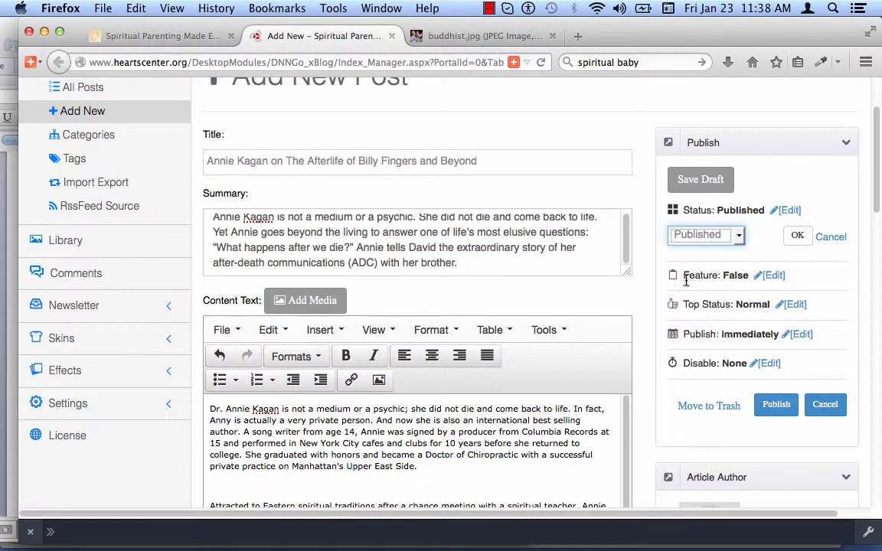
- Check the post's Feature options and confirm the setting as False
click(775, 275)
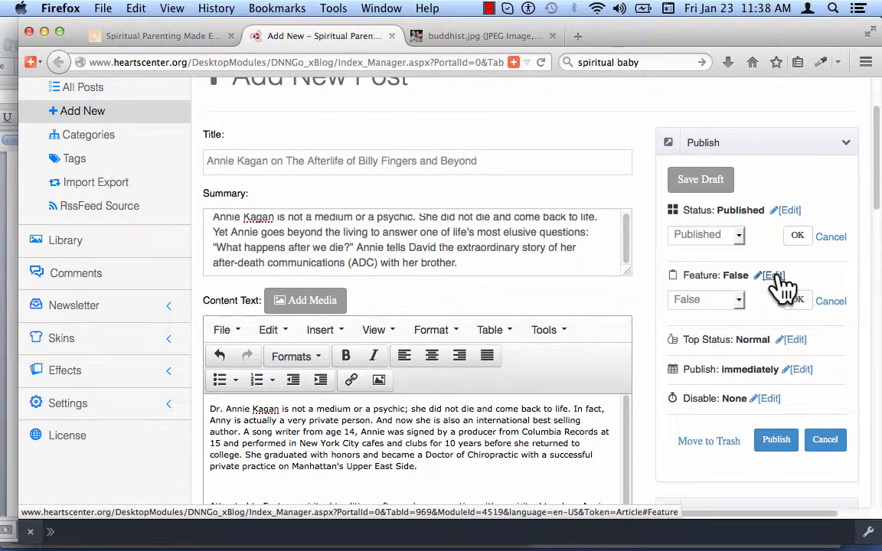
click(739, 301)
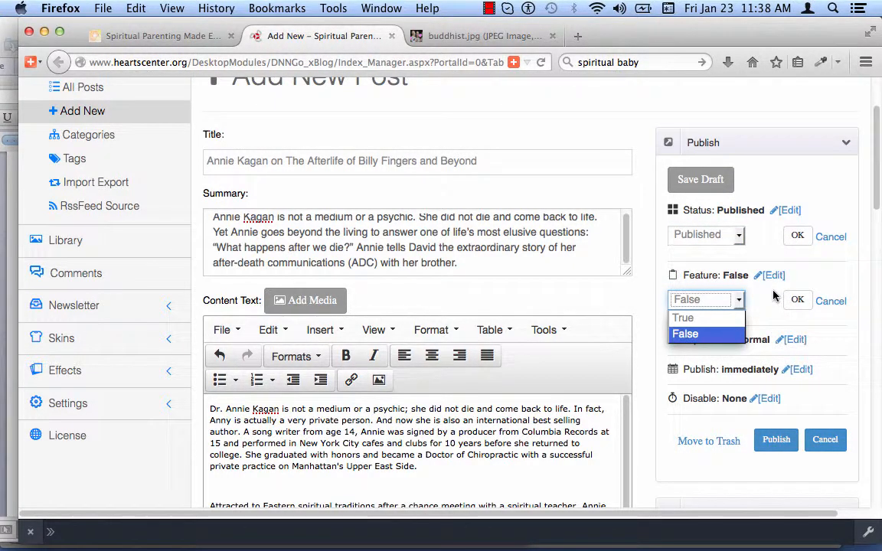
click(774, 296)
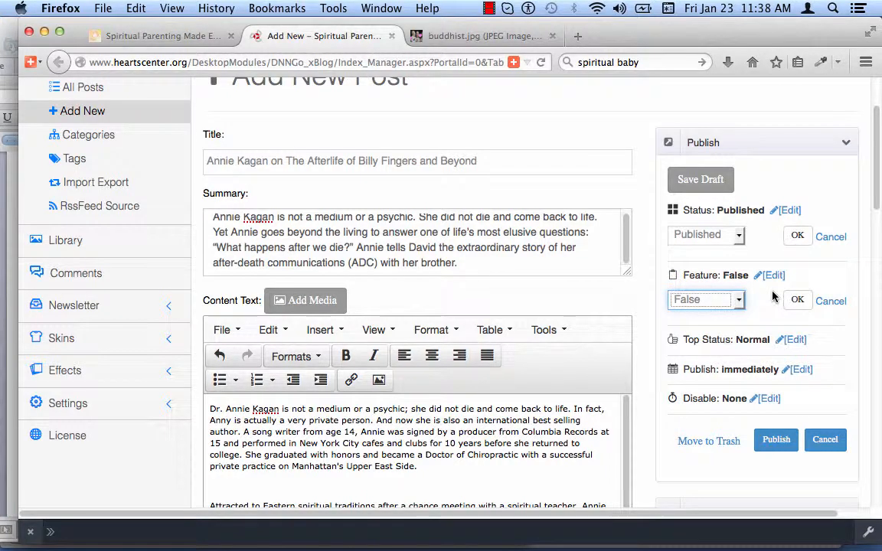
click(798, 301)
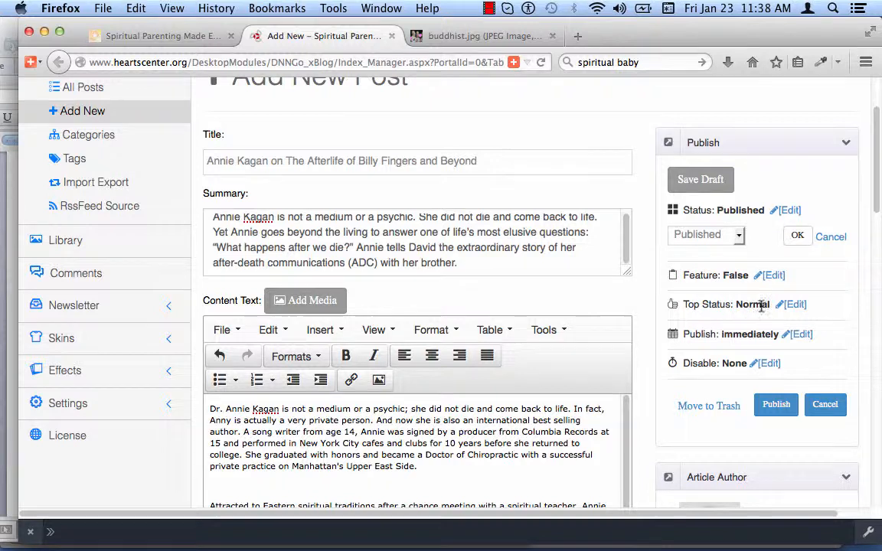
- Check the post's Top Status options and confirm the setting as Normal
click(796, 306)
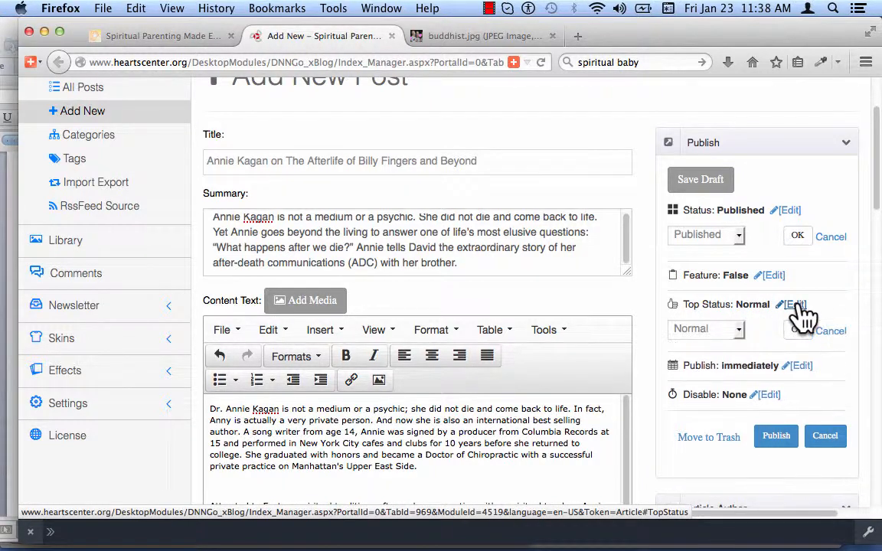
click(739, 330)
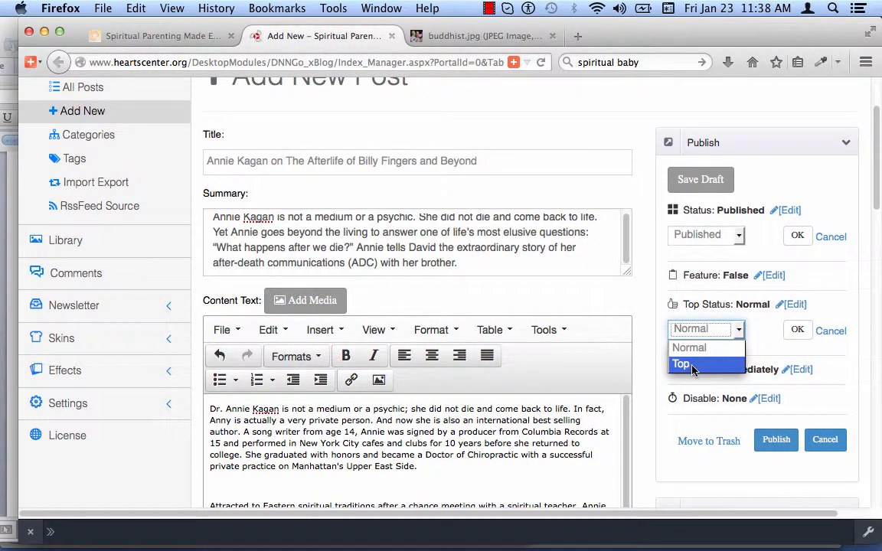
click(799, 330)
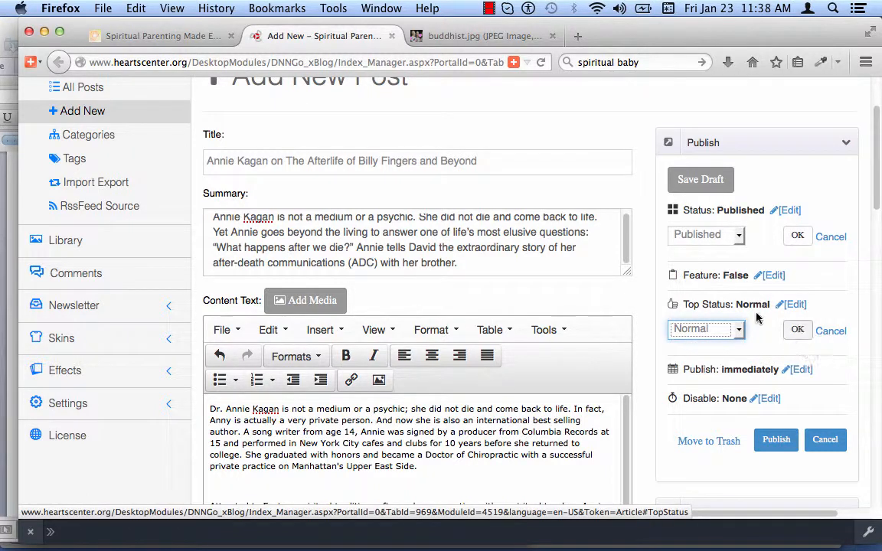
click(798, 331)
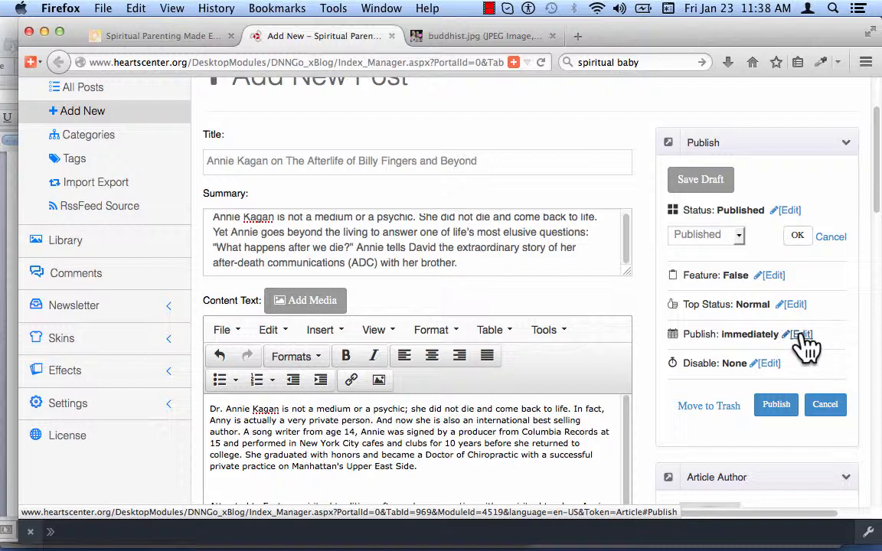
- Set the post's scheduled publish date to November 9, 2014, leaving the time as it is
click(802, 339)
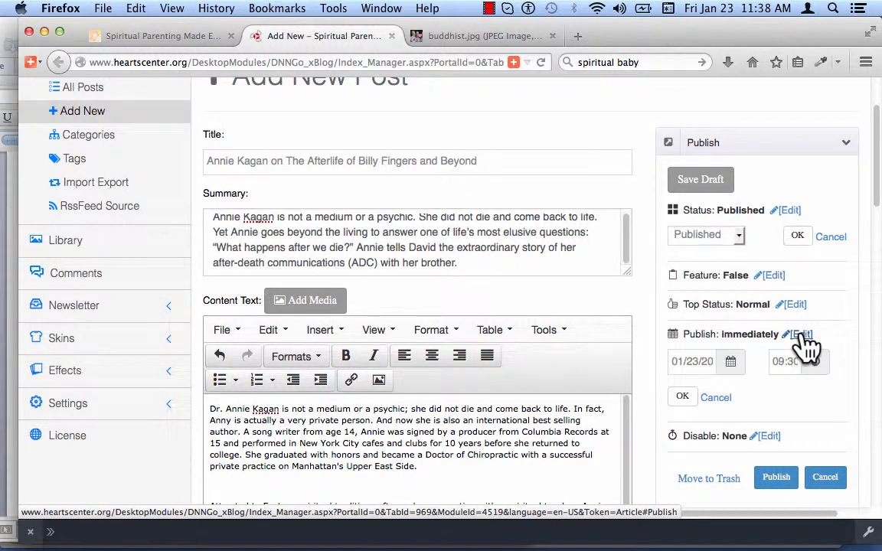
click(698, 363)
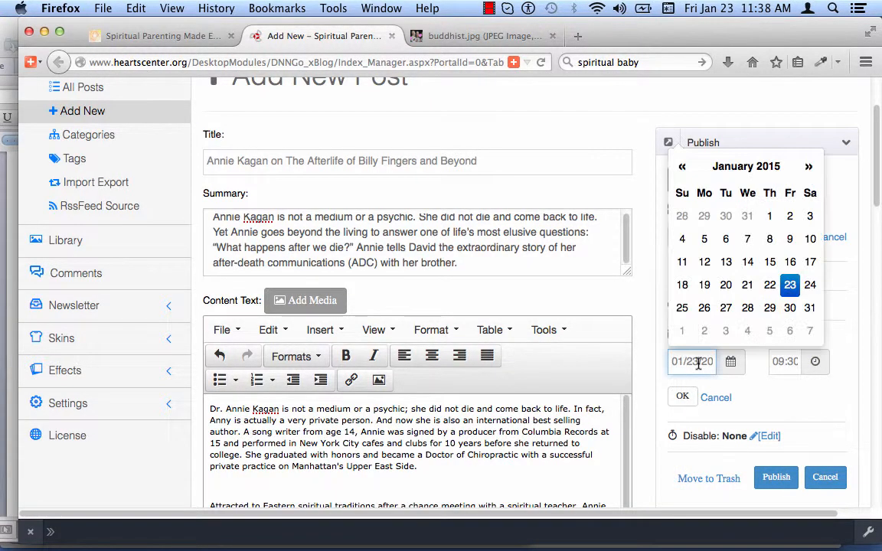
click(682, 166)
click(682, 167)
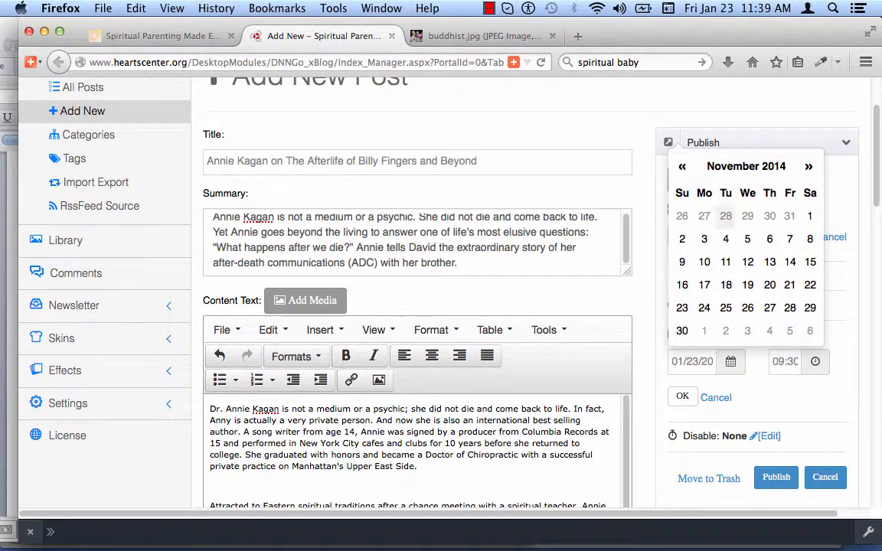
click(682, 262)
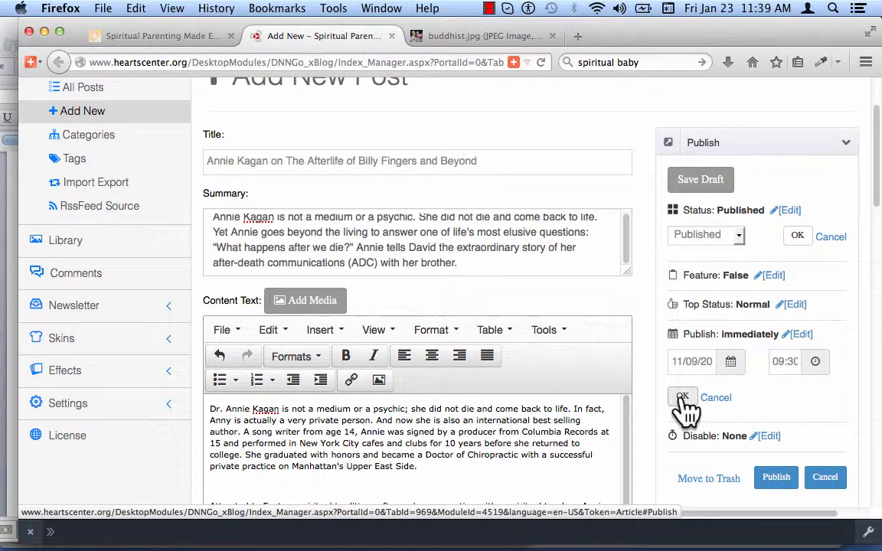
click(783, 360)
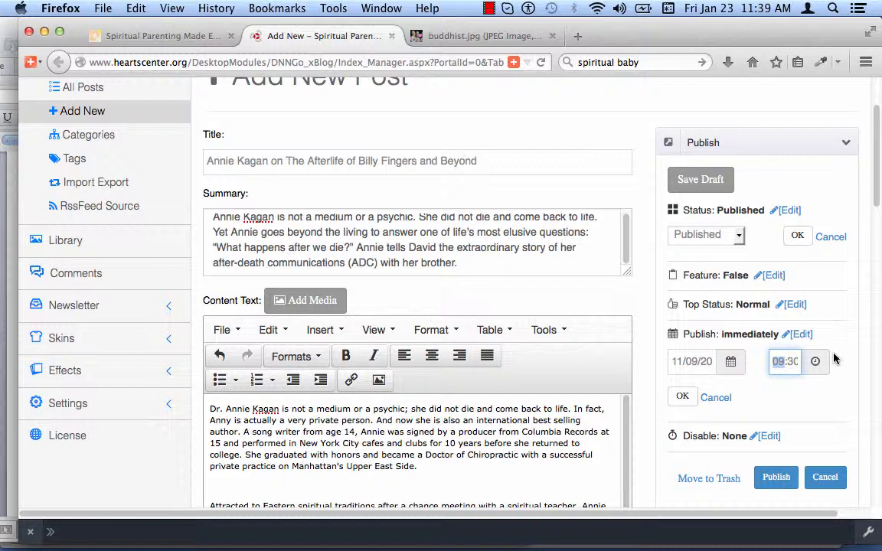
click(731, 365)
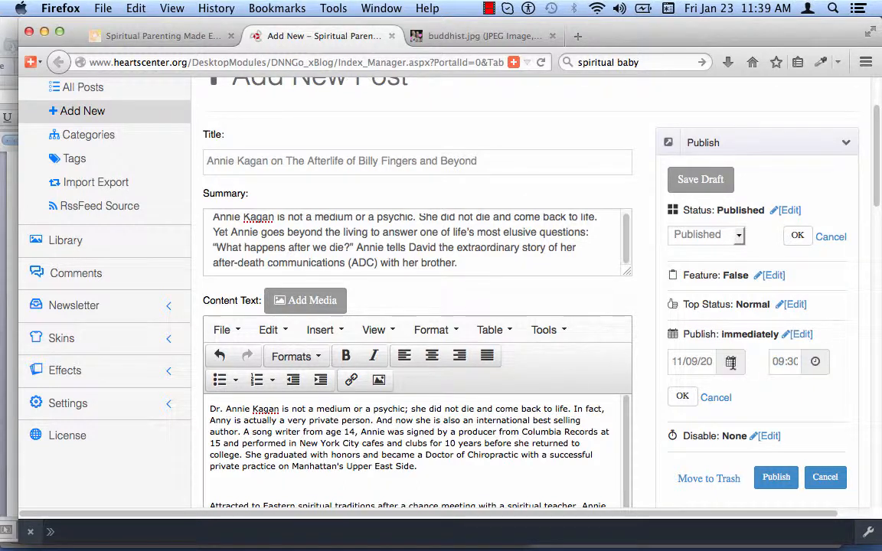
click(804, 337)
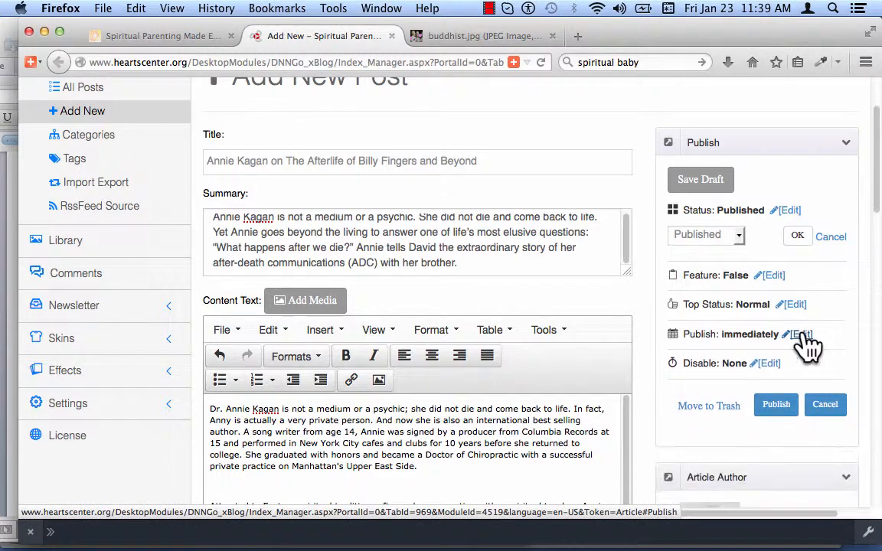
- Set the post's scheduled publish date to January 23, 2015
click(802, 336)
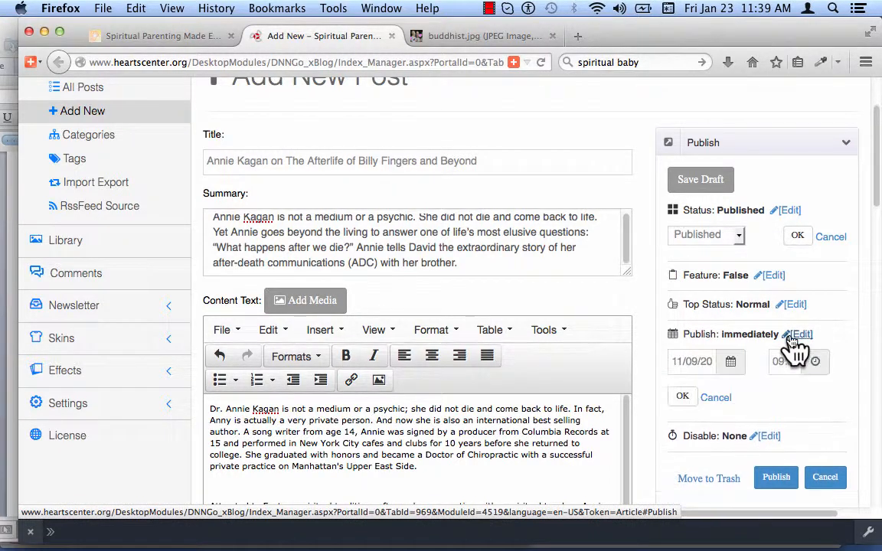
click(700, 361)
click(808, 167)
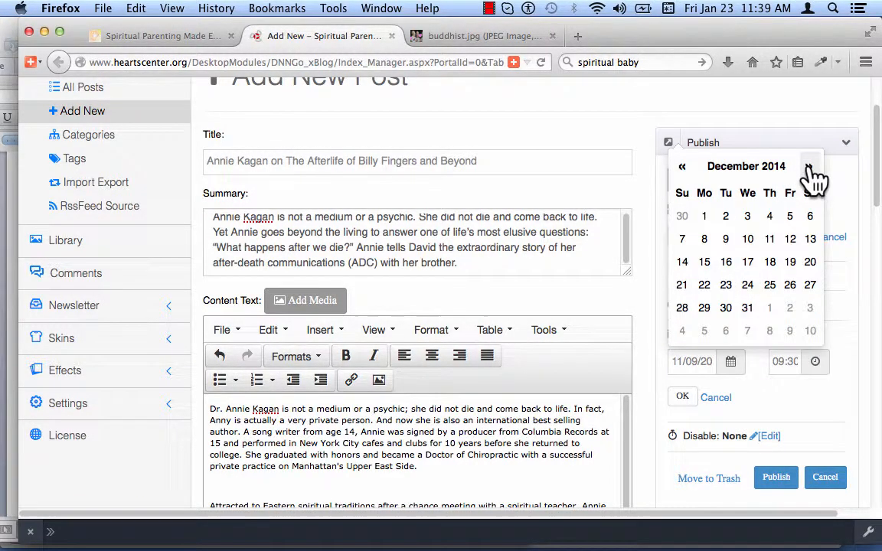
click(808, 167)
click(809, 167)
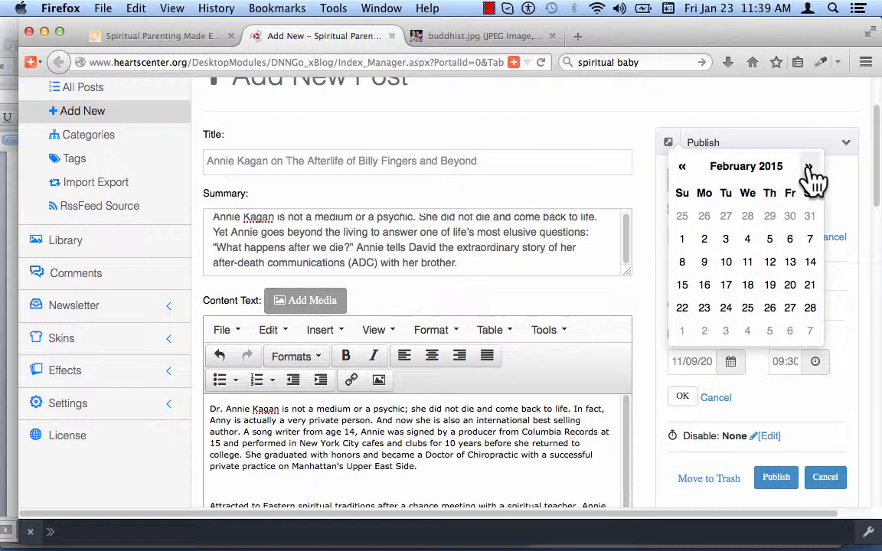
click(682, 167)
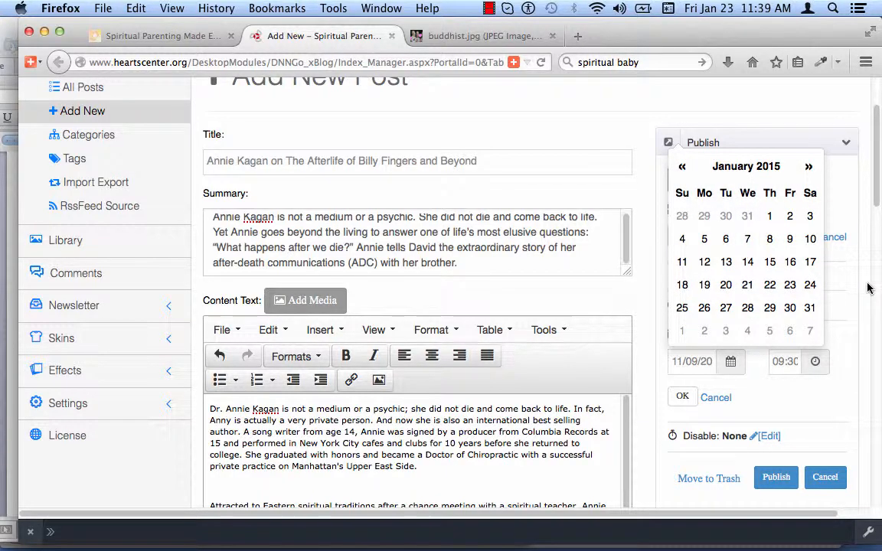
click(790, 285)
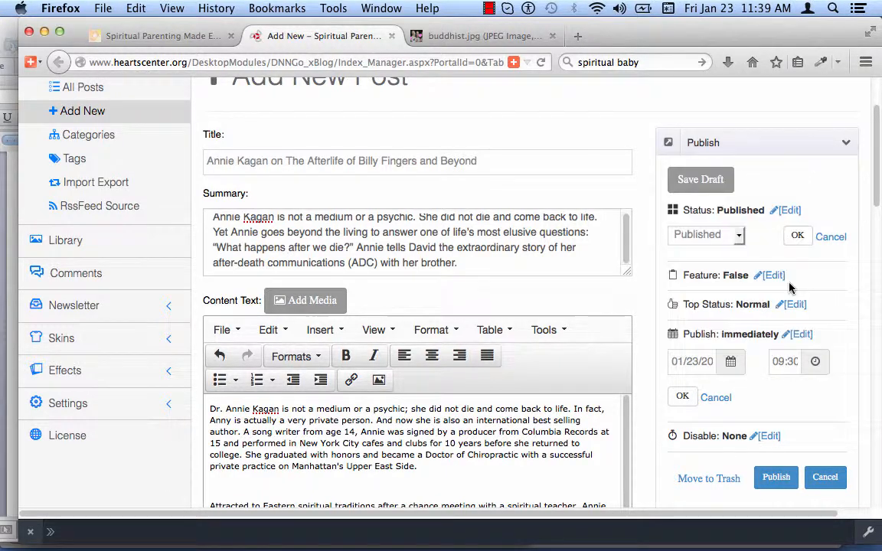
- Set the publish time to 07:30 AM and confirm the publishing schedule
click(815, 369)
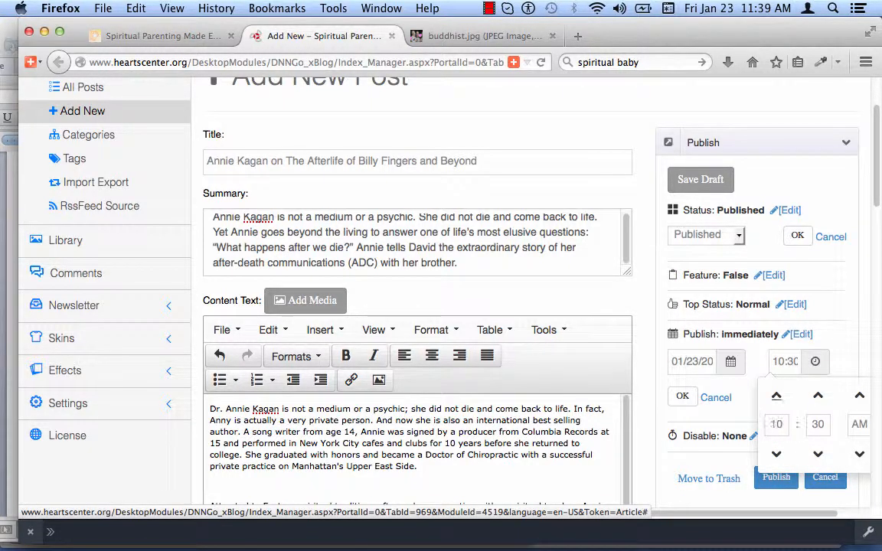
click(778, 454)
click(777, 455)
click(840, 361)
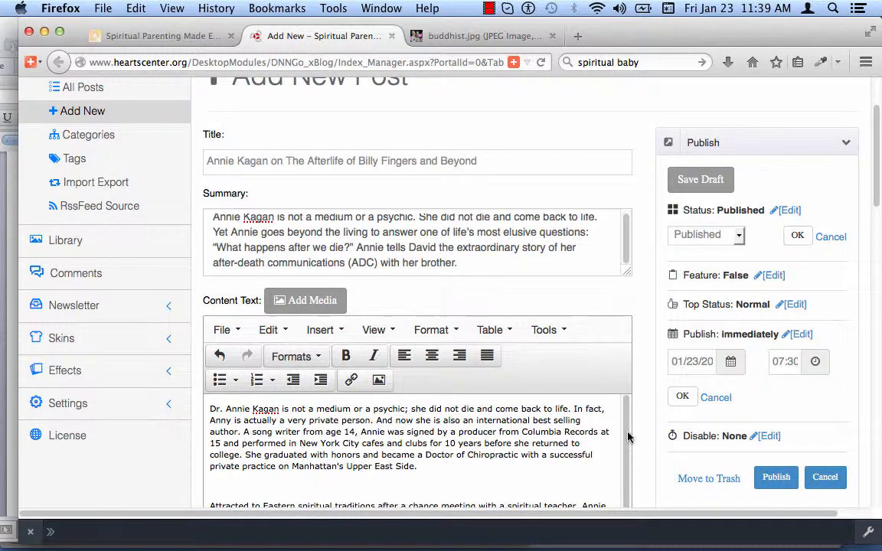
click(685, 398)
- Search the user list for the intended author's first name and assign that user as the article author
scroll(832, 372, down, 1)
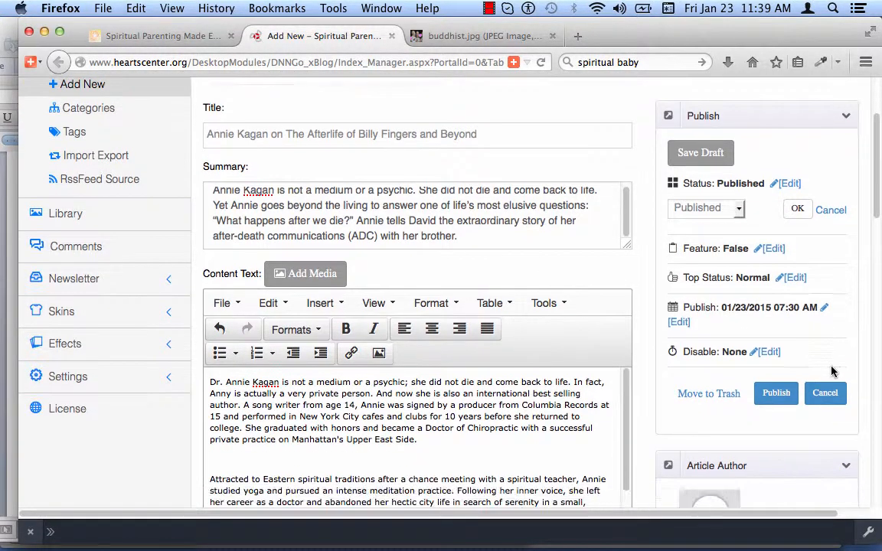
scroll(819, 346, down, 2)
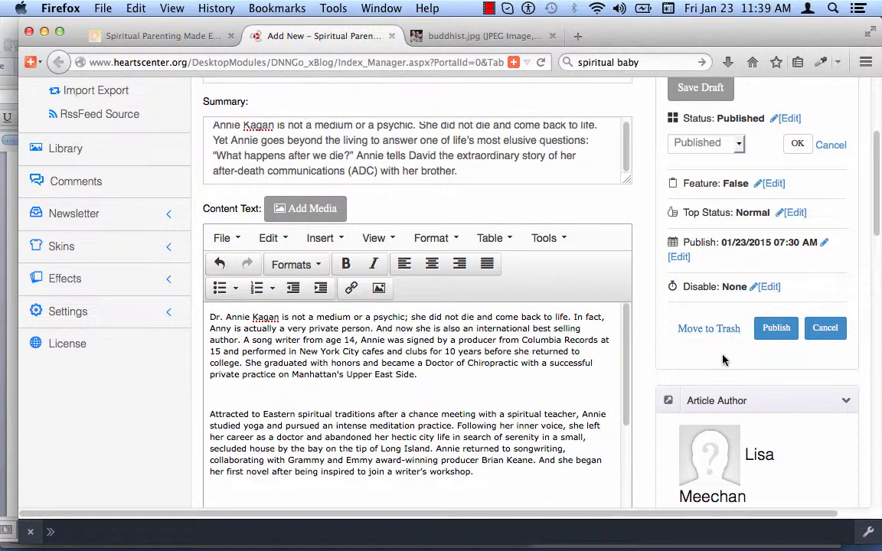
scroll(723, 360, down, 5)
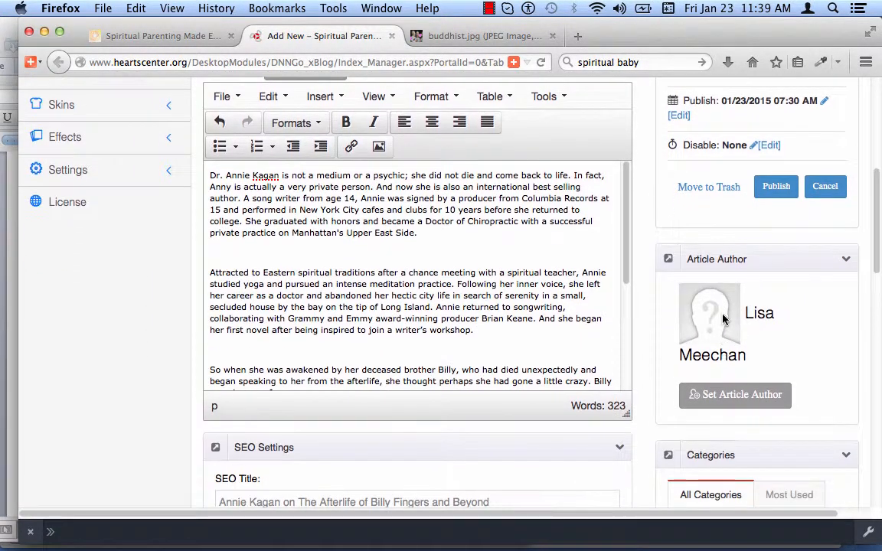
click(760, 398)
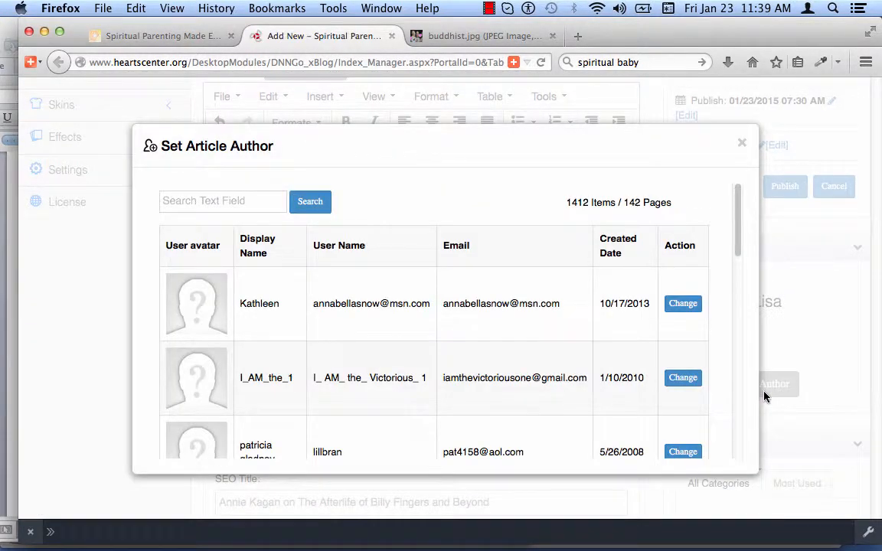
click(181, 200)
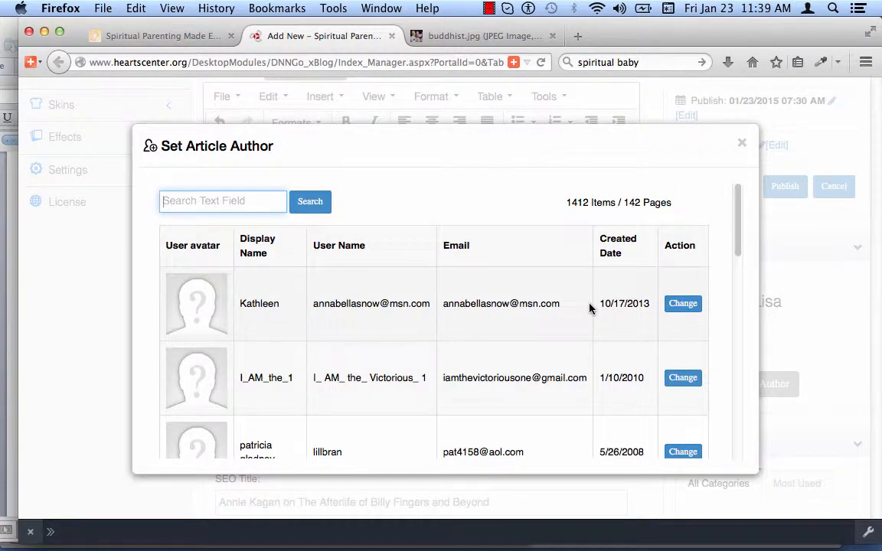
text(Sa)
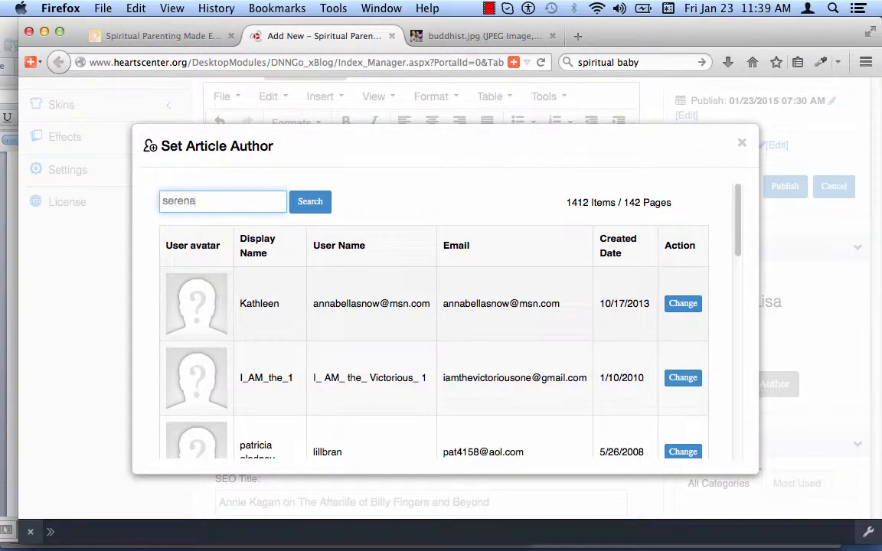
click(309, 202)
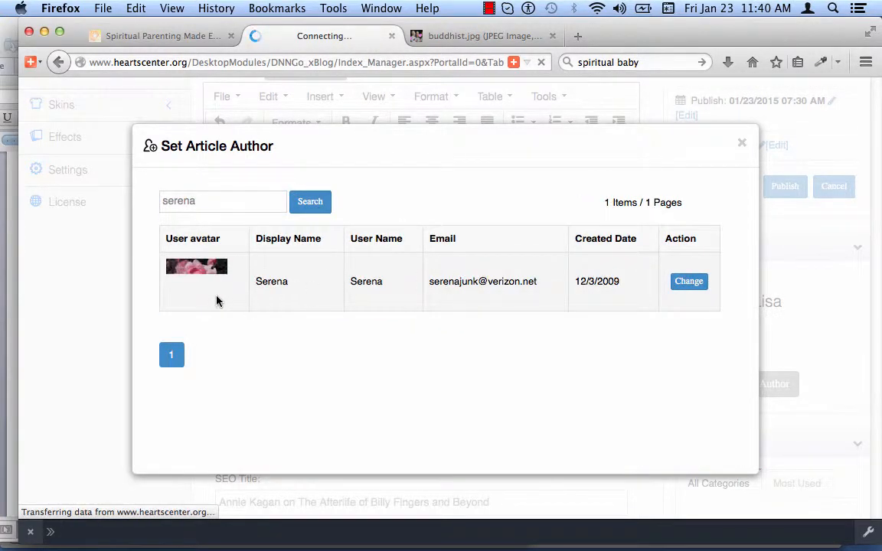
click(689, 281)
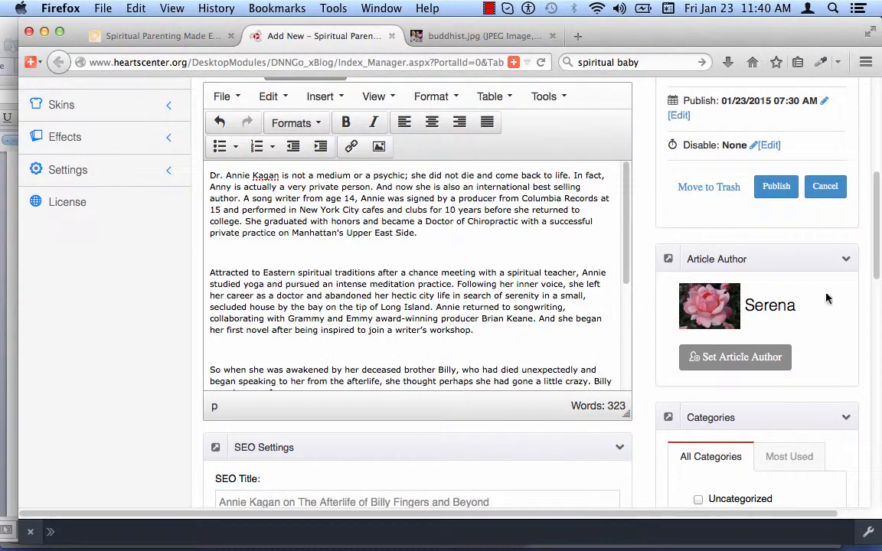
- Add the tag "buddha children" to the post
scroll(827, 406, down, 5)
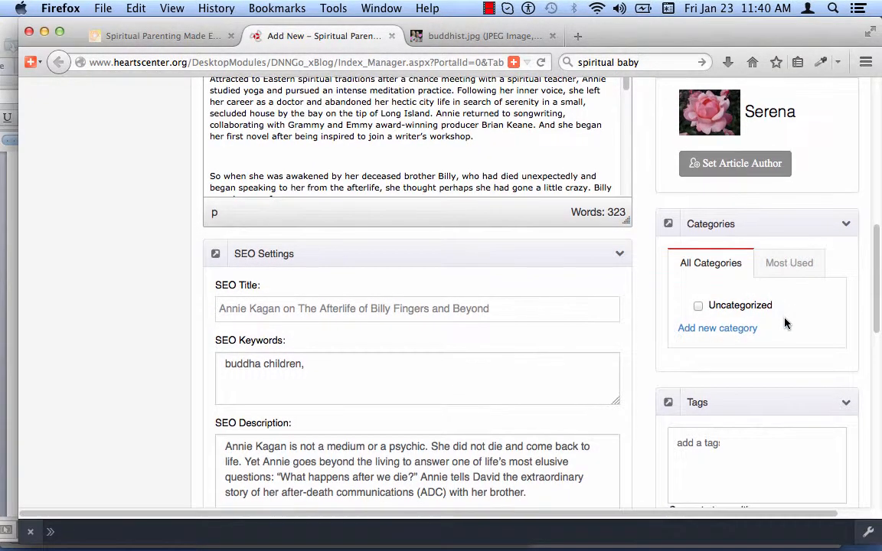
scroll(784, 322, down, 4)
click(729, 296)
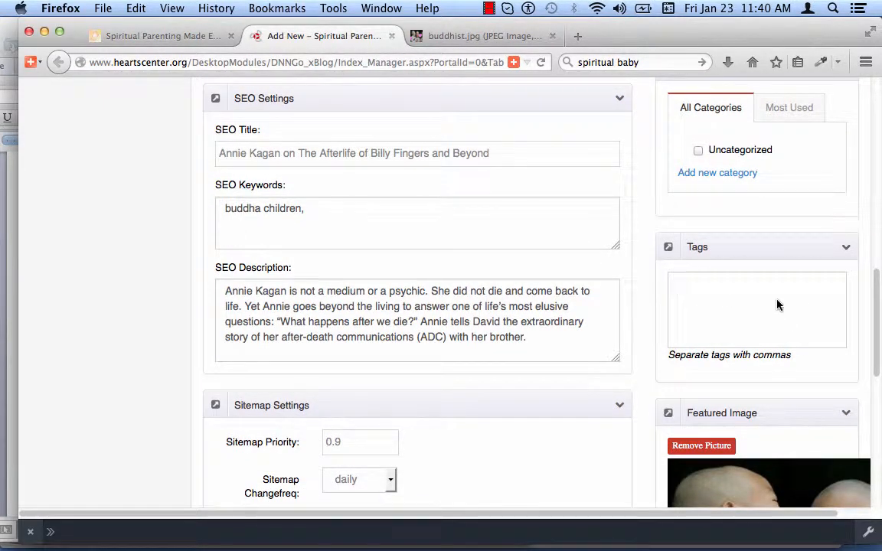
text(buddha childre)
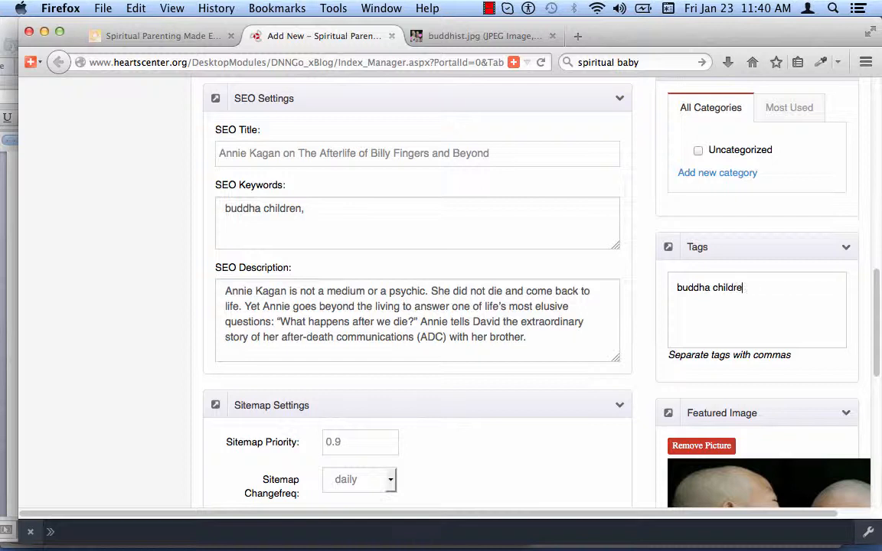
text(n,)
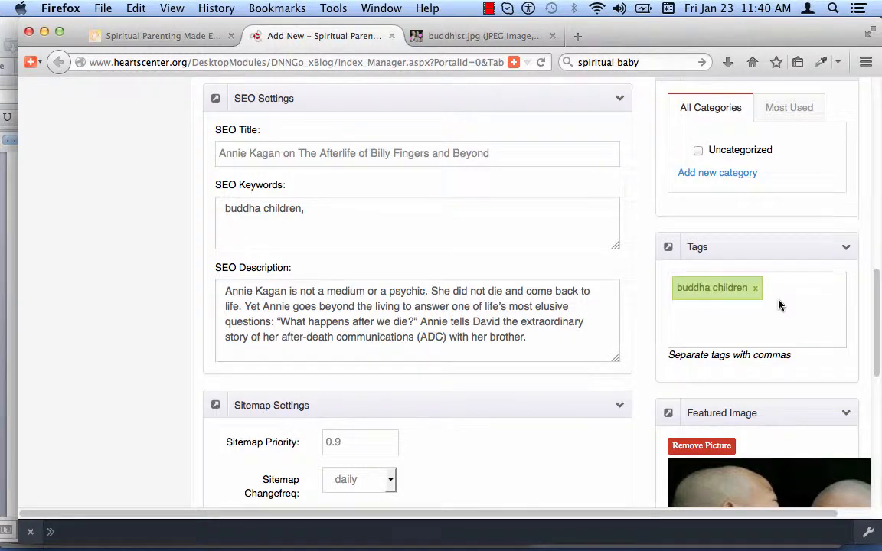
- Look over the remaining post settings and publish the post
scroll(785, 370, down, 6)
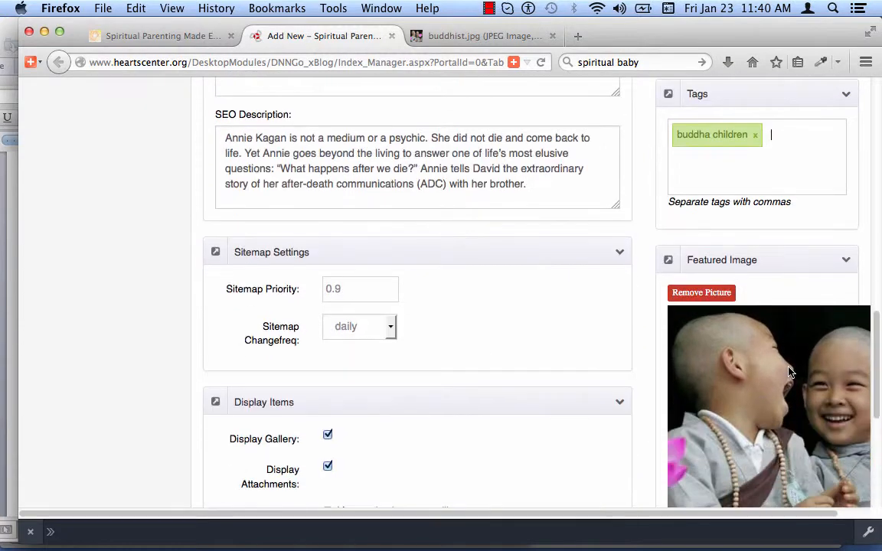
scroll(791, 375, down, 5)
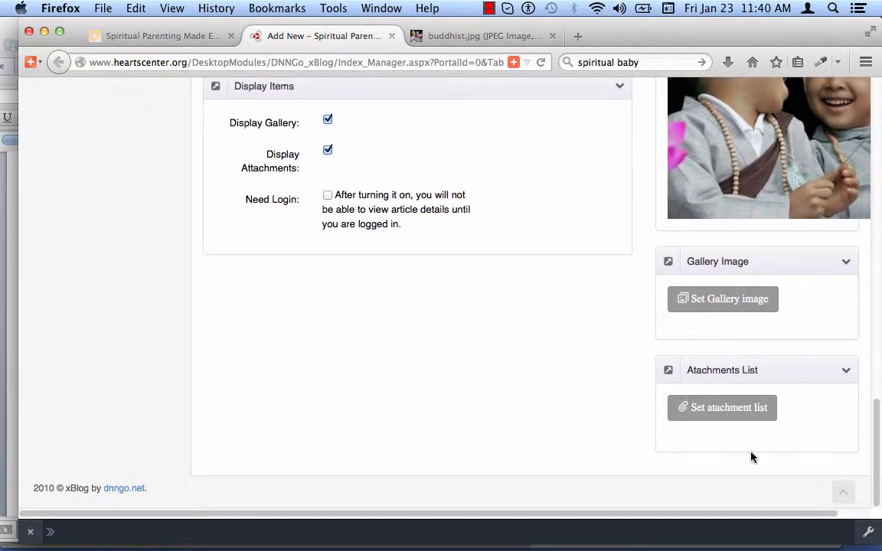
scroll(422, 359, up, 15)
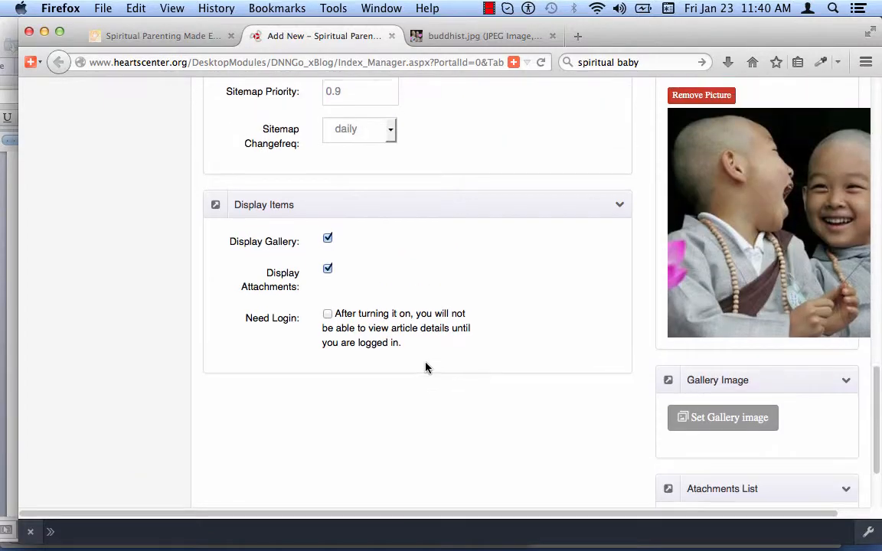
scroll(604, 340, up, 3)
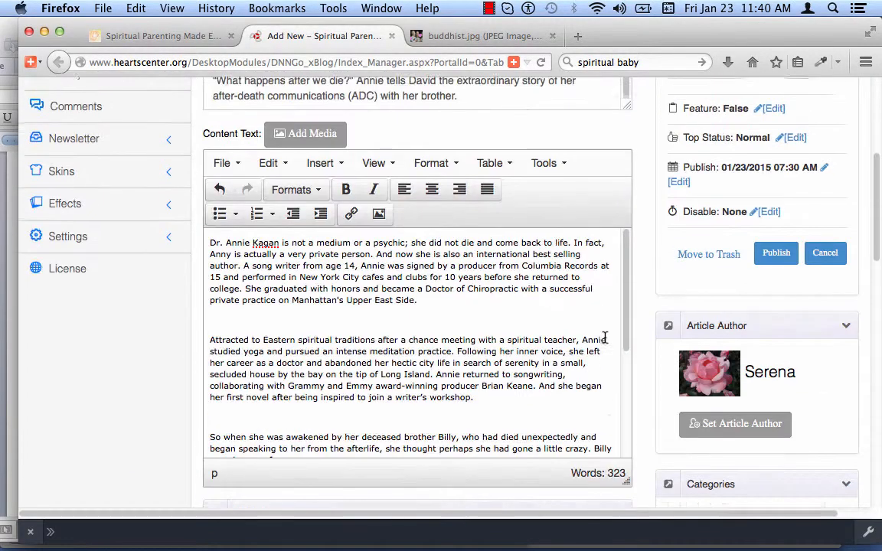
click(778, 298)
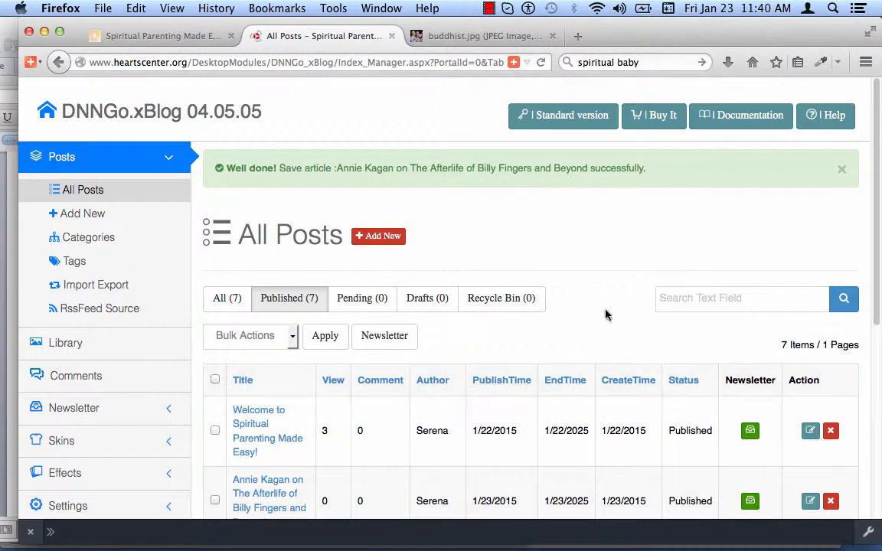
- Review the published entries in the All Posts list, including the newly saved Annie Kagan article
scroll(606, 311, down, 3)
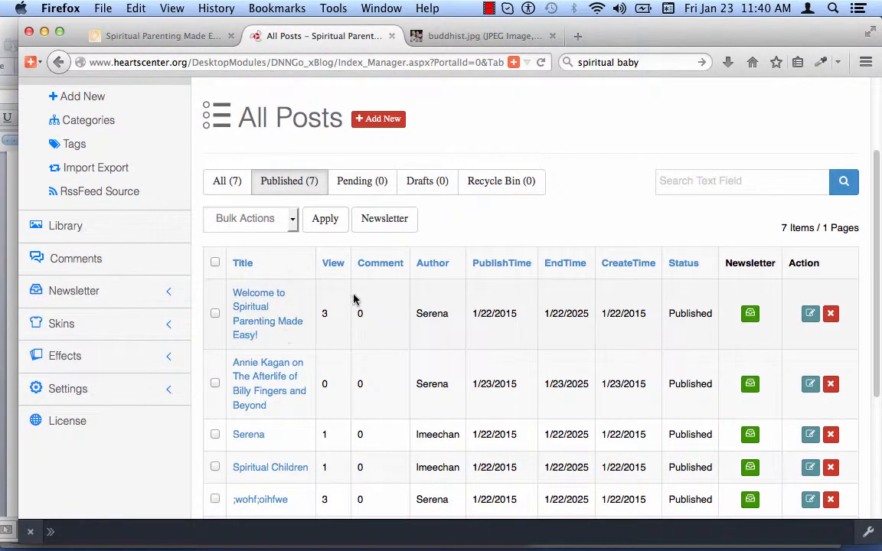
scroll(631, 262, up, 3)
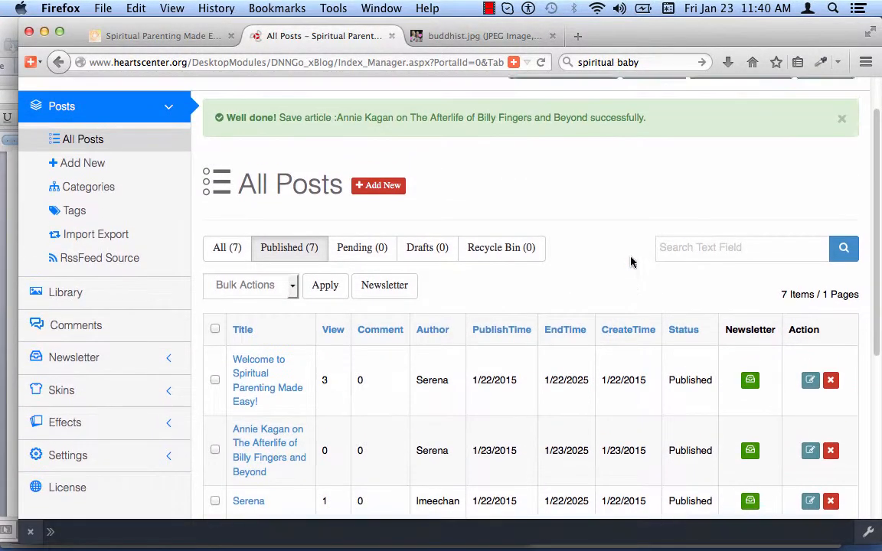
scroll(631, 261, down, 2)
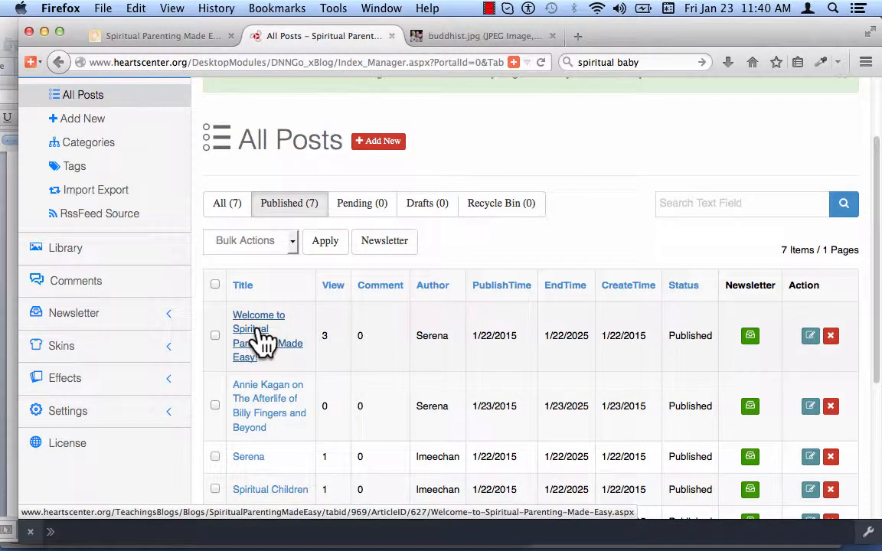
scroll(590, 335, down, 3)
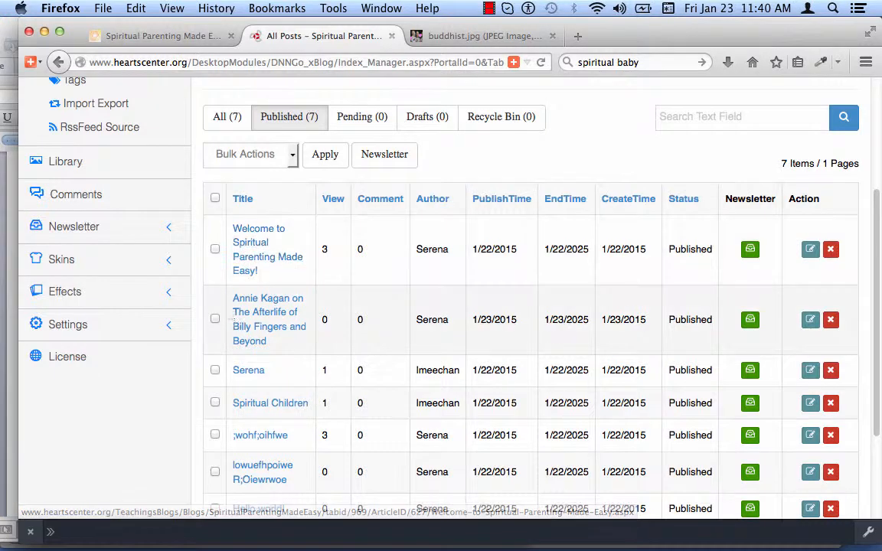
- Open the published article "Annie Kagan on The Afterlife of Billy Fingers and Beyond" and examine its heading, post details and image
click(258, 317)
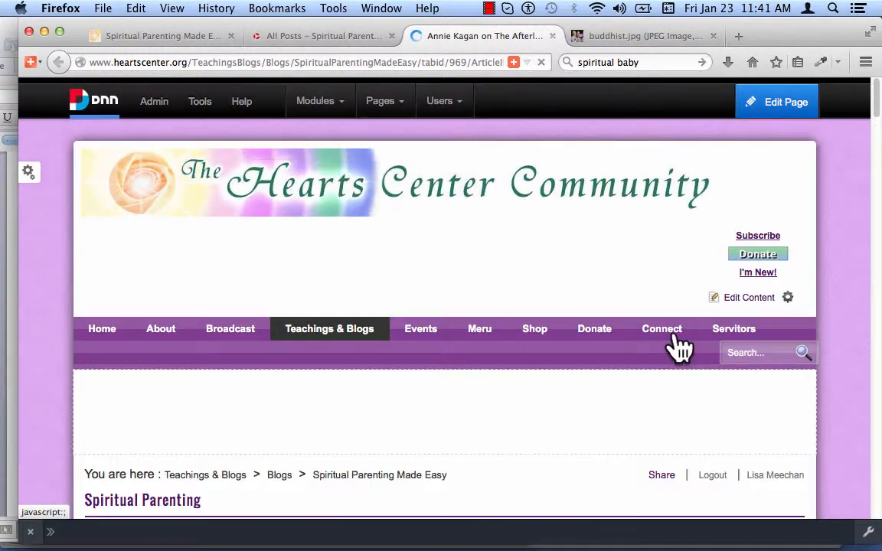
mouse_move(677, 335)
scroll(678, 336, down, 10)
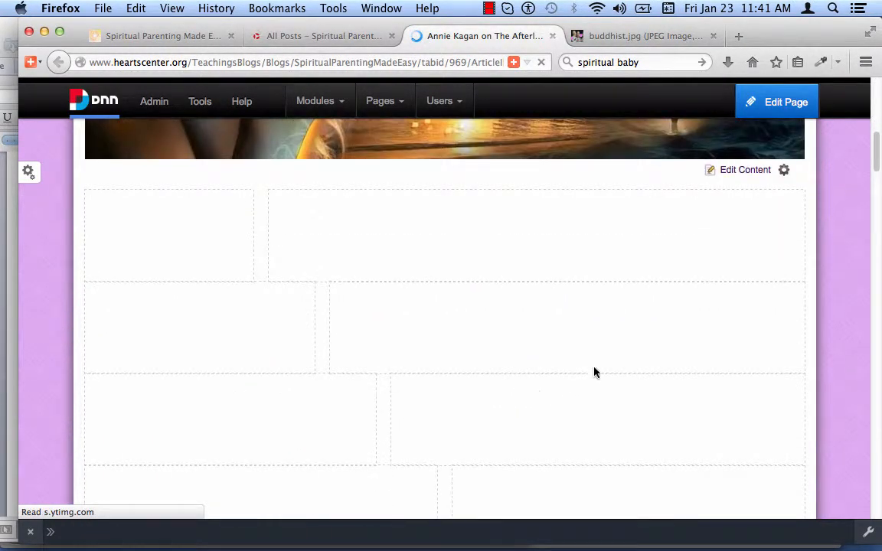
scroll(858, 207, down, 5)
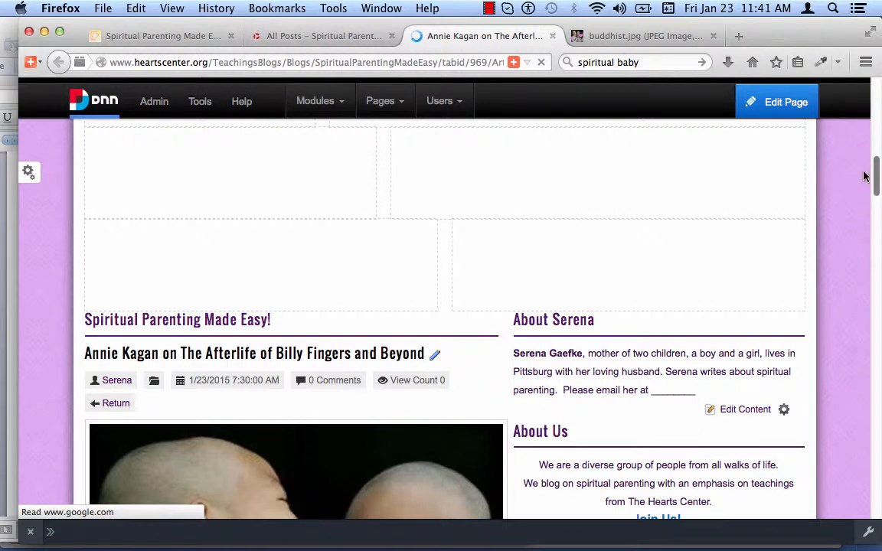
mouse_move(876, 177)
mouse_down()
mouse_move(879, 284)
mouse_move(879, 192)
mouse_up()
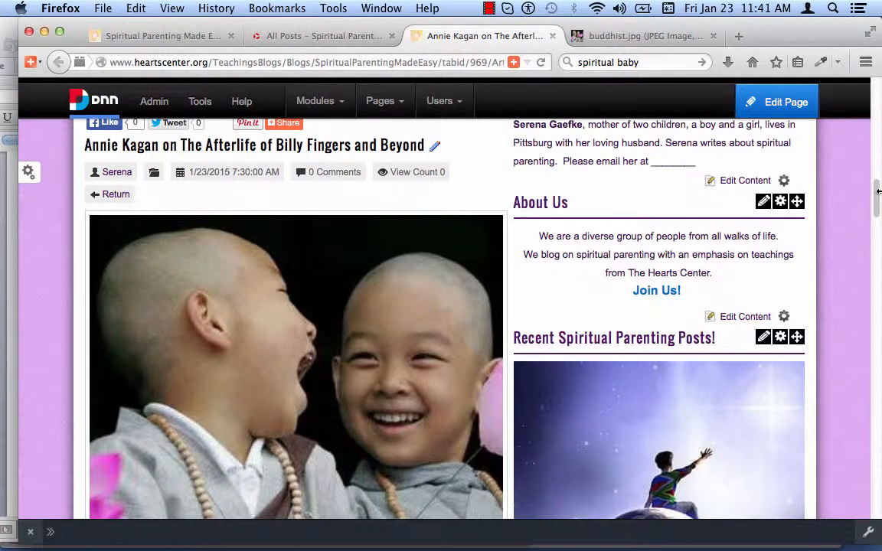
scroll(878, 201, up, 4)
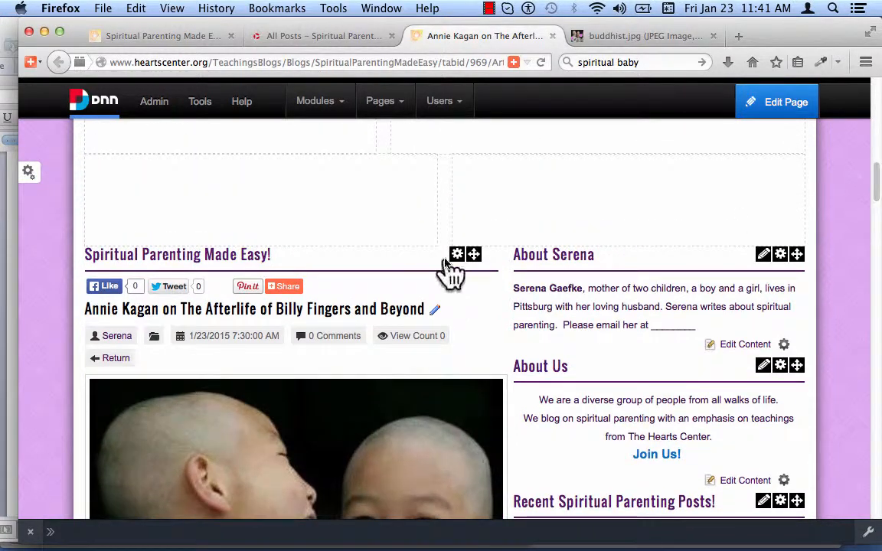
- Go to the Spiritual Parenting Made Easy blog's main page and examine how the Annie Kagan post appears in the listing
scroll(879, 153, up, 10)
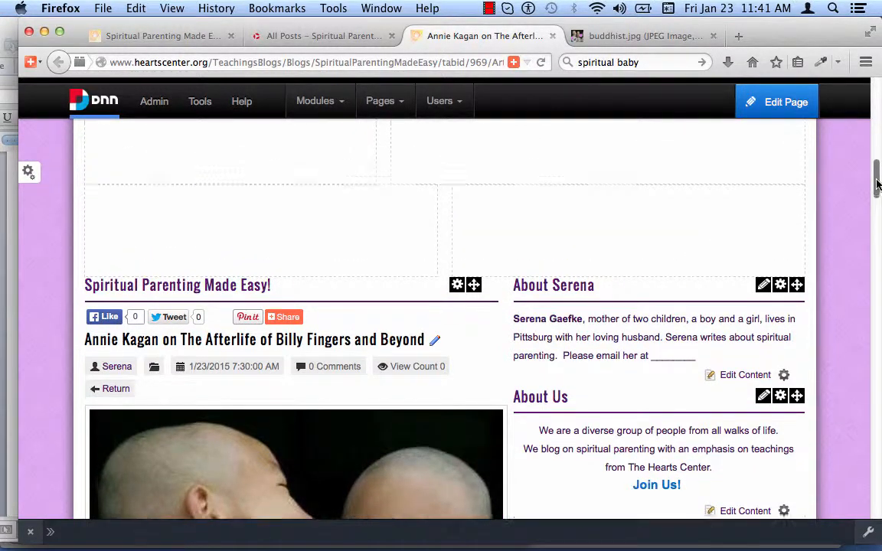
scroll(879, 154, up, 10)
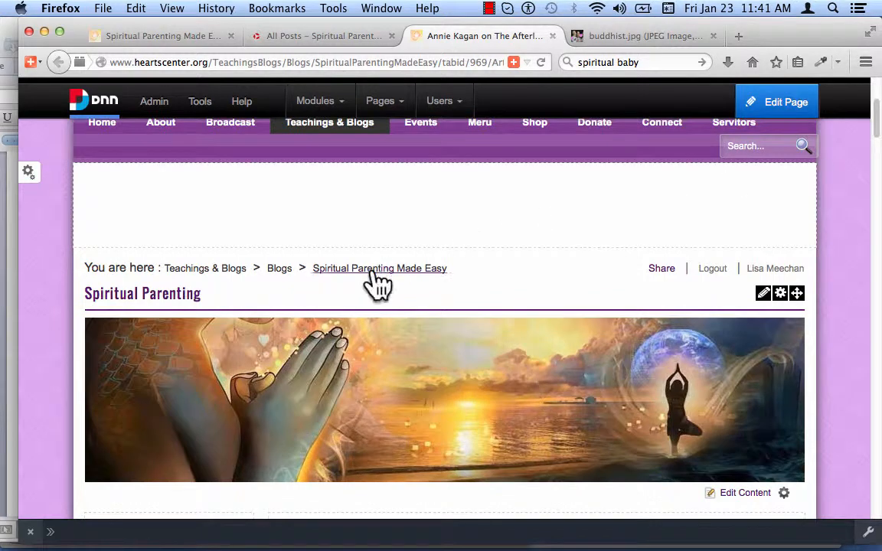
click(374, 271)
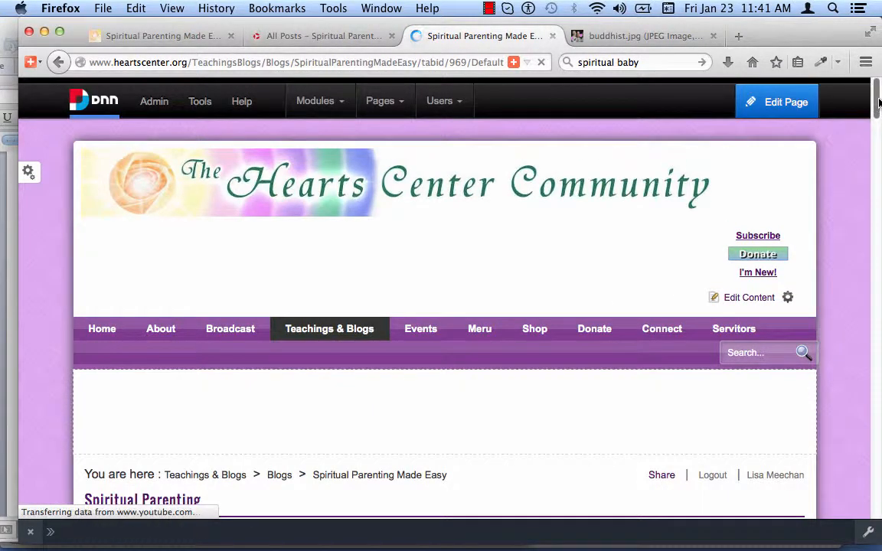
scroll(876, 146, down, 5)
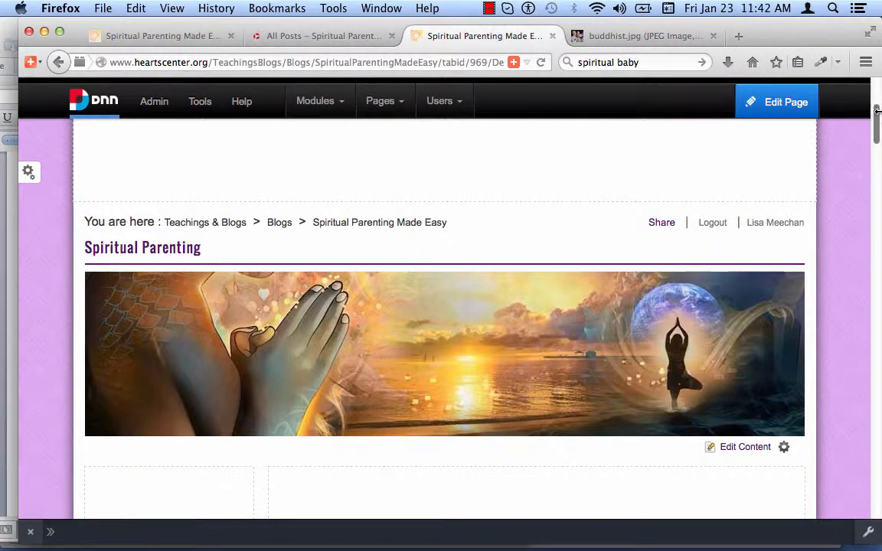
drag(879, 123, 879, 224)
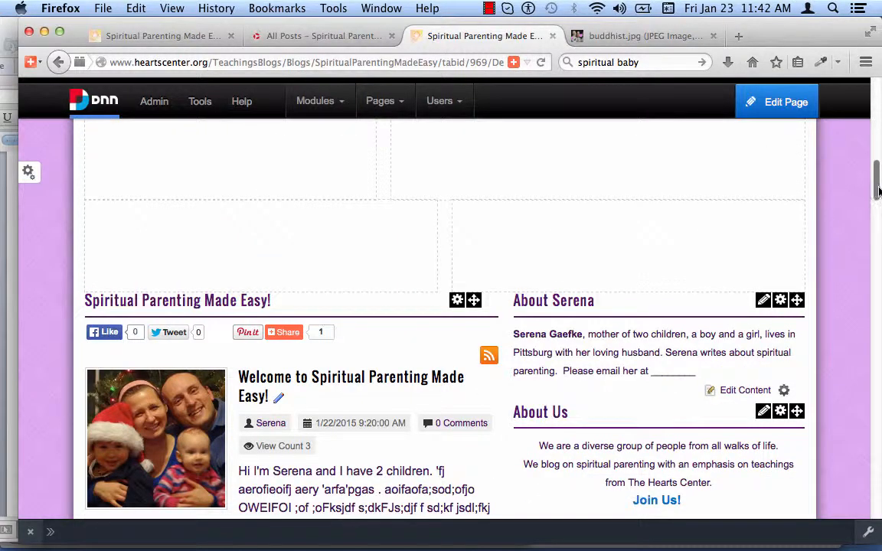
drag(878, 192, 879, 213)
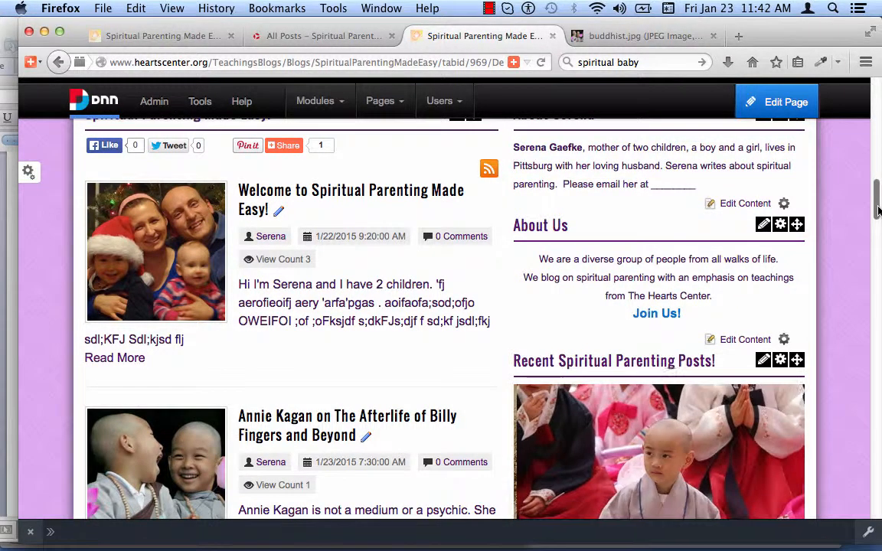
drag(879, 211, 877, 238)
scroll(878, 237, down, 2)
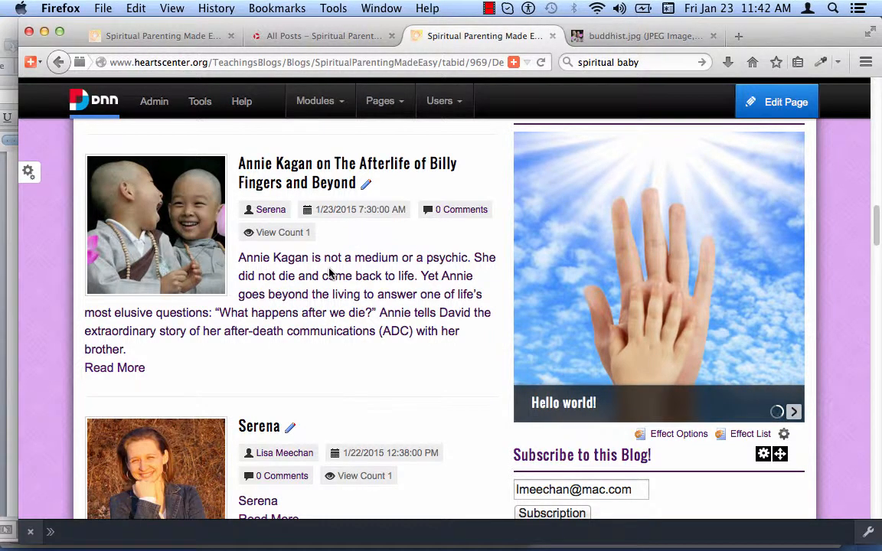
- Open the full Annie Kagan article from its summary in the blog listing and look through it
click(121, 368)
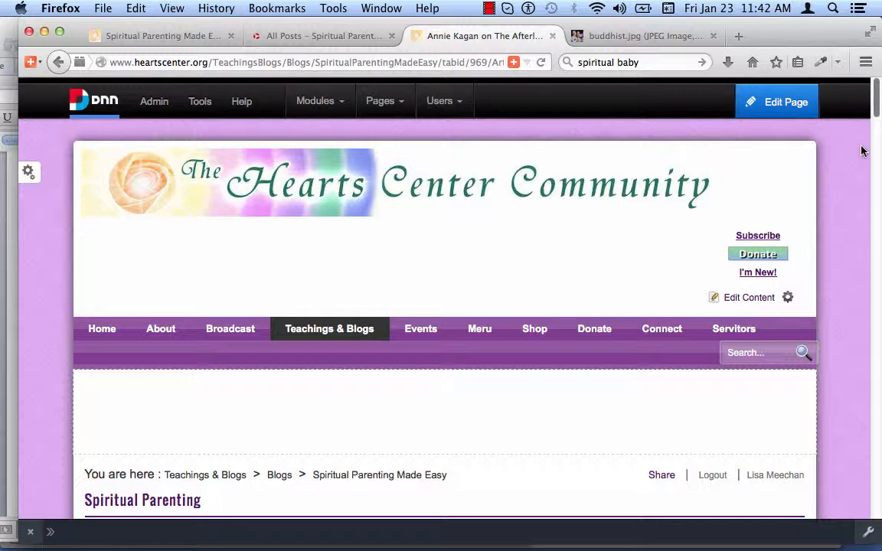
scroll(861, 151, down, 5)
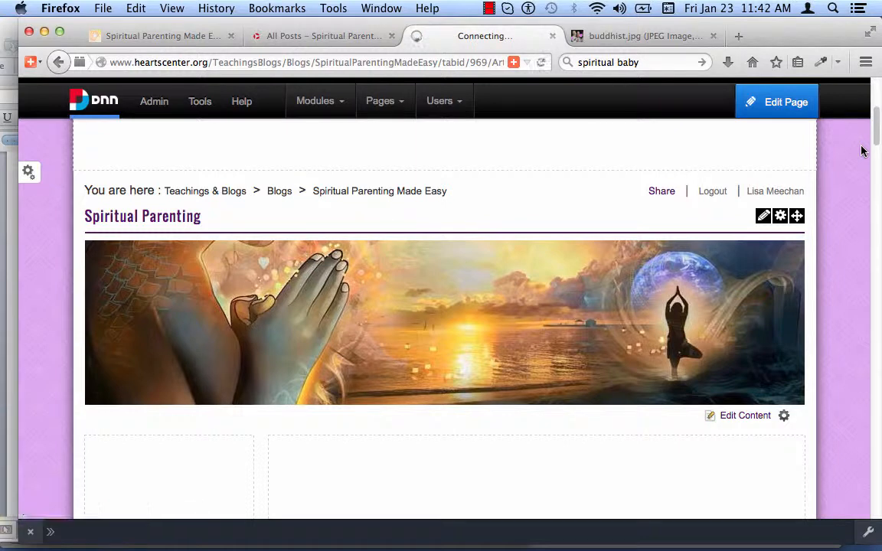